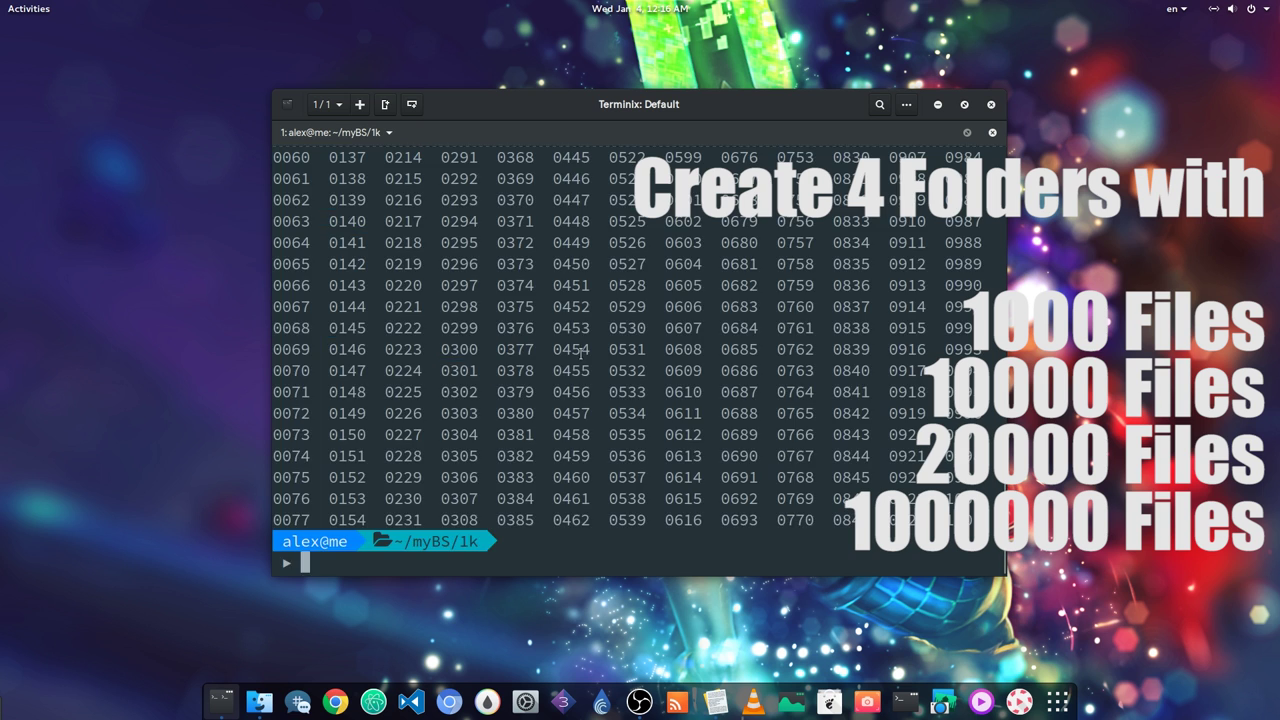
# Go up to the myBS directory, create a folder named 10k and change into it
pyautogui.write('cd ../')
pyautogui.press('Return')
pyautogui.write('mkdir 10k')
pyautogui.press('Return')
pyautogui.write('cd 10k')
pyautogui.press('Return')
# Reuse the earlier file-creation command in 10k as printf '%s ' {00001..10001} | xargs touch and run it
pyautogui.write('cd ../')
pyautogui.press('Up')
pyautogui.press('Up')
pyautogui.press('Up')
pyautogui.press('Up')
pyautogui.press('Left')
pyautogui.press('Left')
pyautogui.press('Left')
pyautogui.press('Left')
pyautogui.press('Left')
pyautogui.press('Left')
pyautogui.press('Left')
pyautogui.press('Left')
pyautogui.press('Left')
pyautogui.press('Left')
pyautogui.press('Left')
pyautogui.press('Left')
pyautogui.press('Left')
pyautogui.press('Left')
pyautogui.press('Left')
pyautogui.press('Left')
pyautogui.press('Left')
pyautogui.press('Left')
pyautogui.press('Left')
pyautogui.press('Left')
pyautogui.write('0')
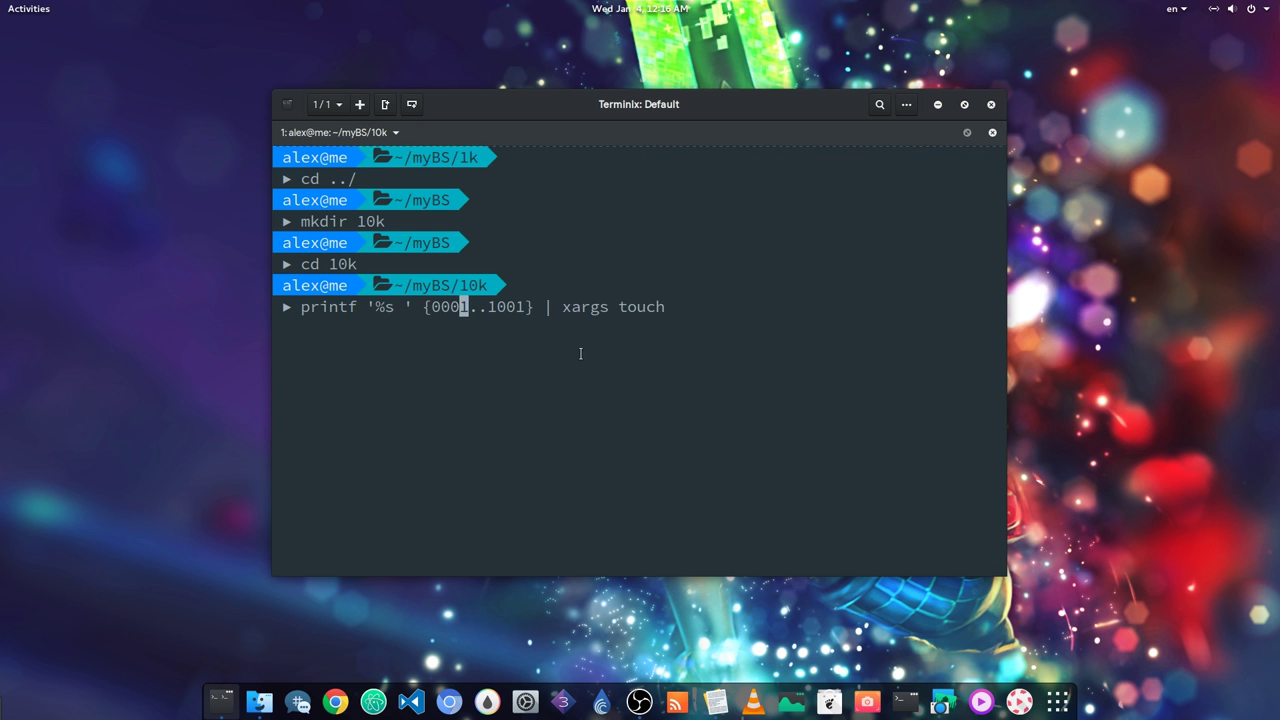
pyautogui.press('Right')
pyautogui.press('Right')
pyautogui.press('Right')
pyautogui.press('Right')
pyautogui.write('0')
pyautogui.press('Return')
# Return to the parent directory, create a folder named 20k and change into it
pyautogui.write('cd ..')
pyautogui.press('Return')
pyautogui.write('mkdir 20k')
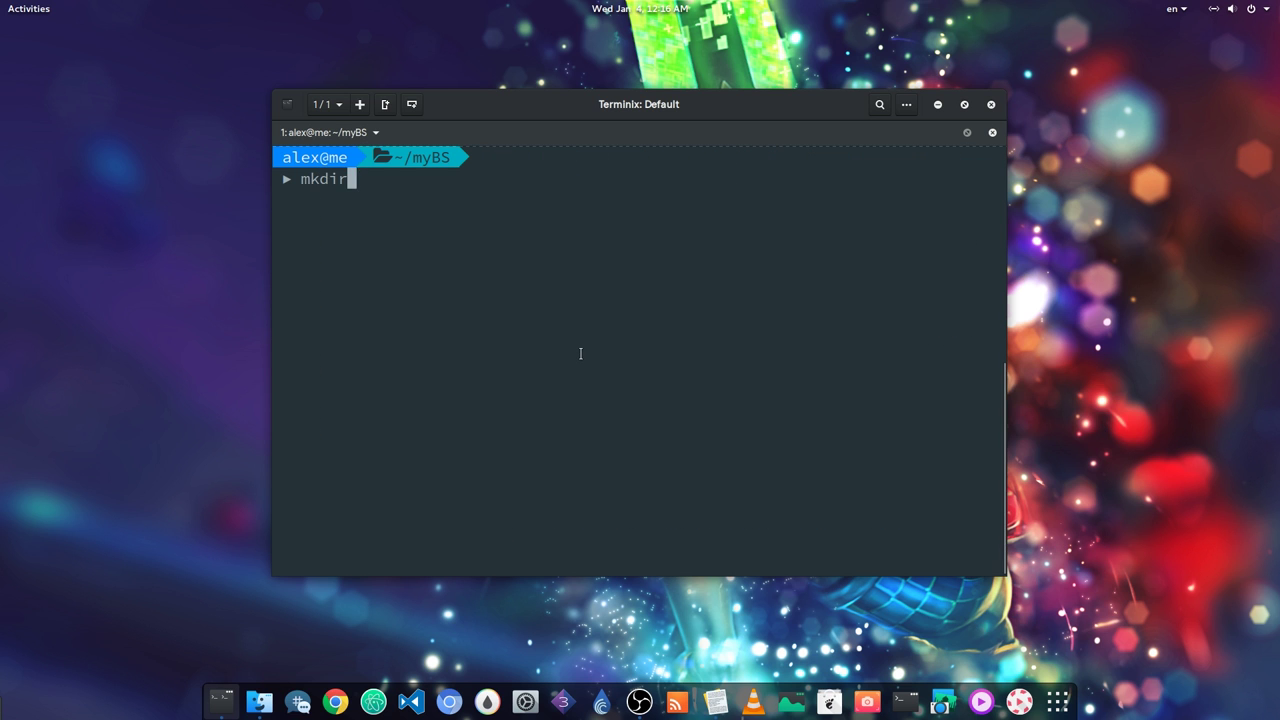
pyautogui.press('Return')
pyautogui.write('cd 20k')
pyautogui.press('Return')
# Rerun the printf and xargs touch command in 20k with the range ending at 20001
pyautogui.press('Up')
pyautogui.press('Up')
pyautogui.press('Up')
pyautogui.press('Up')
pyautogui.press('Left')
pyautogui.press('Left')
pyautogui.press('Left')
pyautogui.press('Left')
pyautogui.press('Left')
pyautogui.press('Left')
pyautogui.press('Left')
pyautogui.press('Left')
pyautogui.press('Left')
pyautogui.press('Left')
pyautogui.press('Left')
pyautogui.press('Left')
pyautogui.press('Left')
pyautogui.press('Left')
pyautogui.press('Left')
pyautogui.press('Left')
pyautogui.press('Left')
pyautogui.press('Left')
pyautogui.press('Left')
pyautogui.press('Delete')
pyautogui.write('2')
pyautogui.press('End')
pyautogui.press('Return')
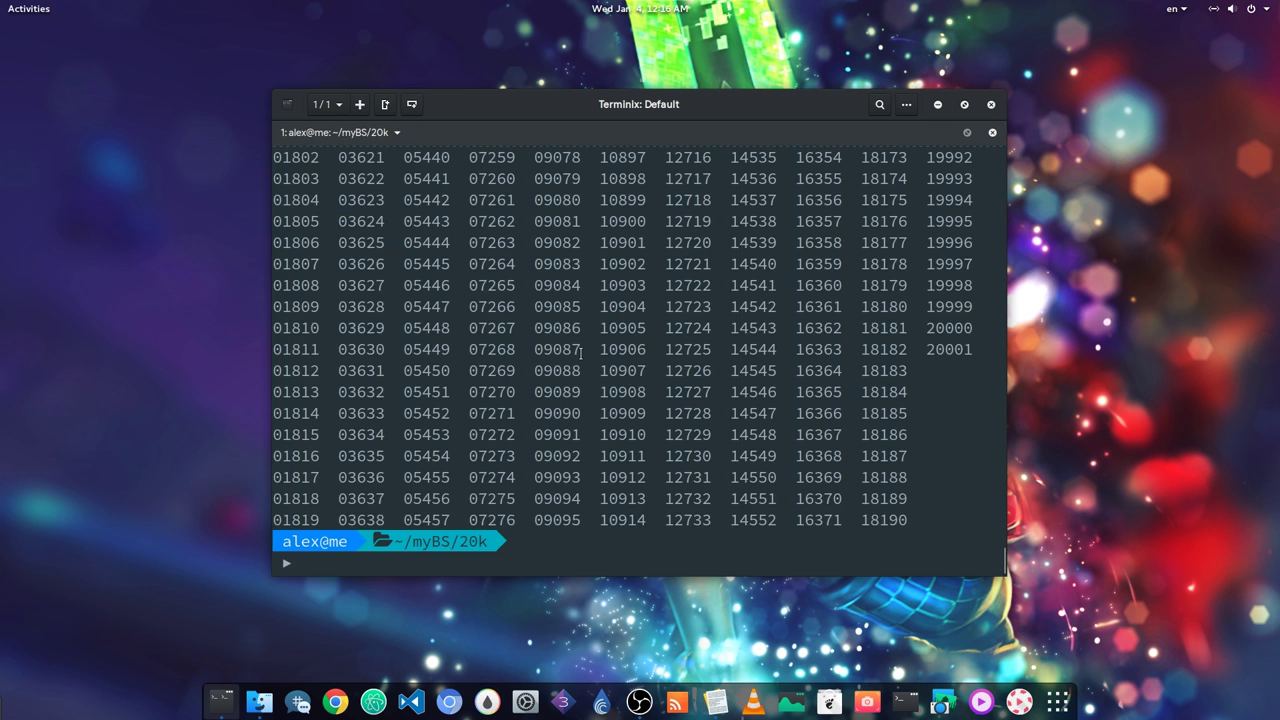
# Go back to myBS, clear the terminal, create a folder named 1000k and change into it
pyautogui.write('cd ..')
pyautogui.press('Return')
pyautogui.write('clear')
pyautogui.press('Return')
pyautogui.write('mkdir 1000k')
pyautogui.press('Return')
pyautogui.write('cd 0')
pyautogui.press('BackSpace')
pyautogui.write('1000k')
pyautogui.press('Return')
# Reuse the file-creation command in 1000k as printf '%s ' {0000001..1000001} | xargs touch and run it
pyautogui.press('Up')
pyautogui.press('Up')
pyautogui.press('Up')
pyautogui.press('Up')
pyautogui.press('Up')
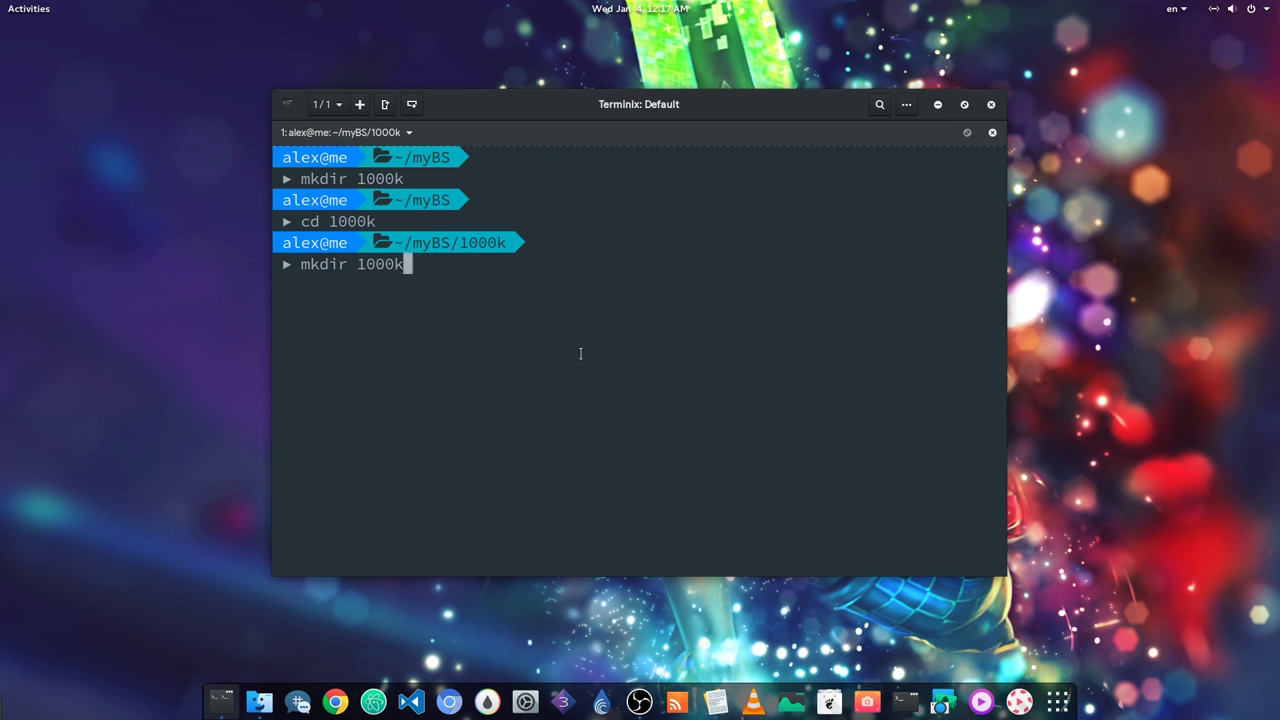
pyautogui.press('Left')
pyautogui.press('Left')
pyautogui.press('Left')
pyautogui.press('Left')
pyautogui.press('Left')
pyautogui.press('Left')
pyautogui.press('Left')
pyautogui.press('Left')
pyautogui.press('Left')
pyautogui.press('Left')
pyautogui.press('Left')
pyautogui.press('Left')
pyautogui.press('Left')
pyautogui.press('Left')
pyautogui.press('Left')
pyautogui.press('Left')
pyautogui.press('Left')
pyautogui.press('Left')
pyautogui.press('Left')
pyautogui.press('Left')
pyautogui.write('000')
pyautogui.press('Delete')
pyautogui.press('Right')
pyautogui.press('Right')
pyautogui.press('Right')
pyautogui.press('Right')
pyautogui.press('Right')
pyautogui.press('Right')
pyautogui.press('Right')
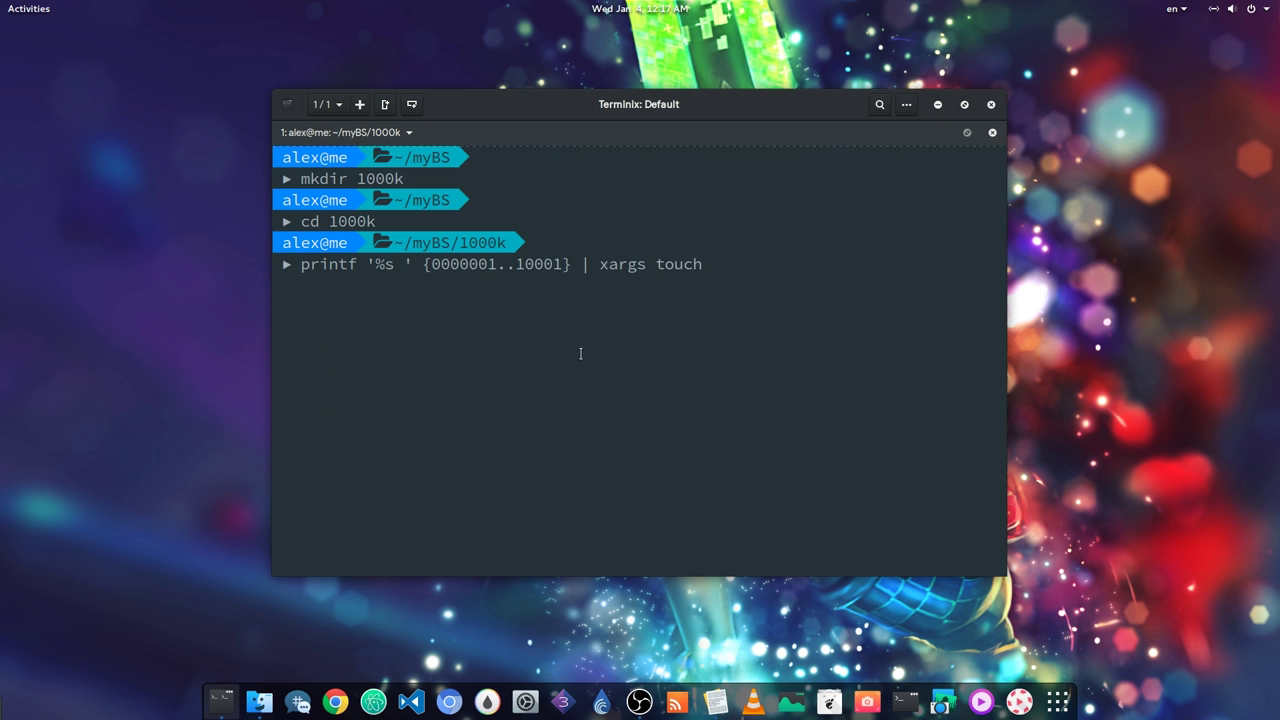
pyautogui.press('Delete')
pyautogui.write('100')
pyautogui.press('Return')
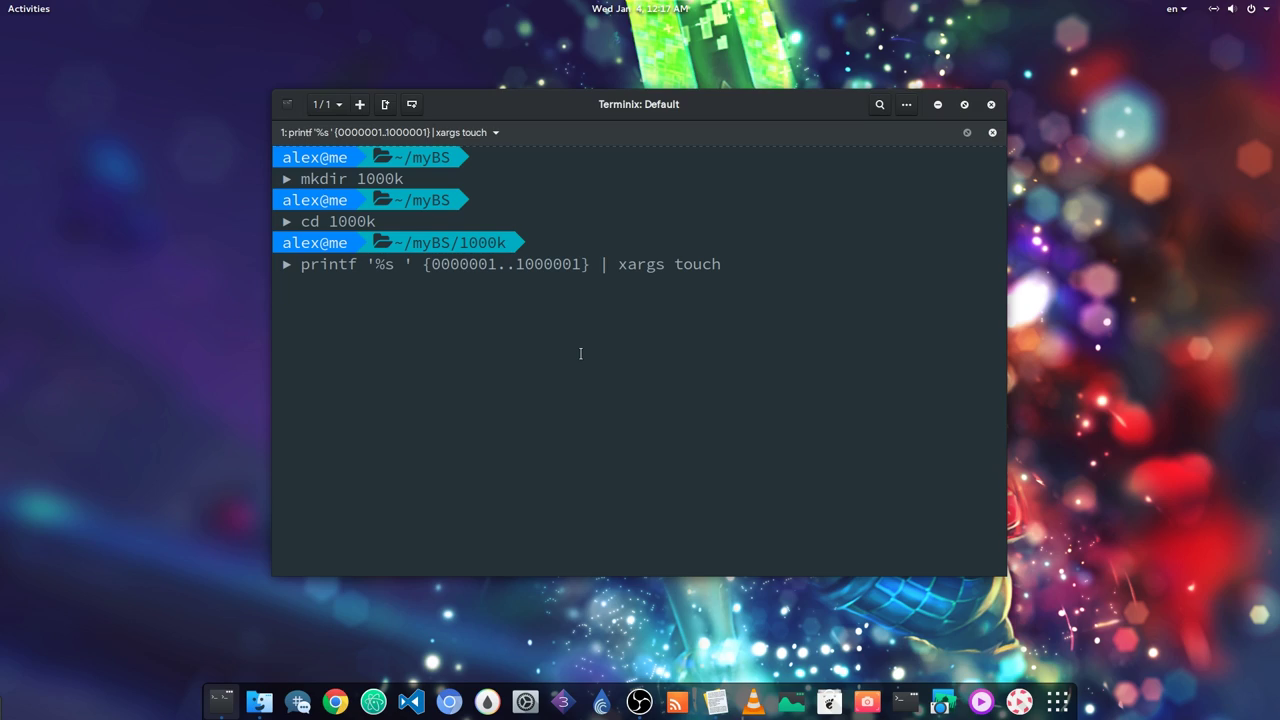
# List the contents of the 1000k folder and maximize the terminal window
pyautogui.write('ls')
pyautogui.press('Return')
pyautogui.click(964, 104)
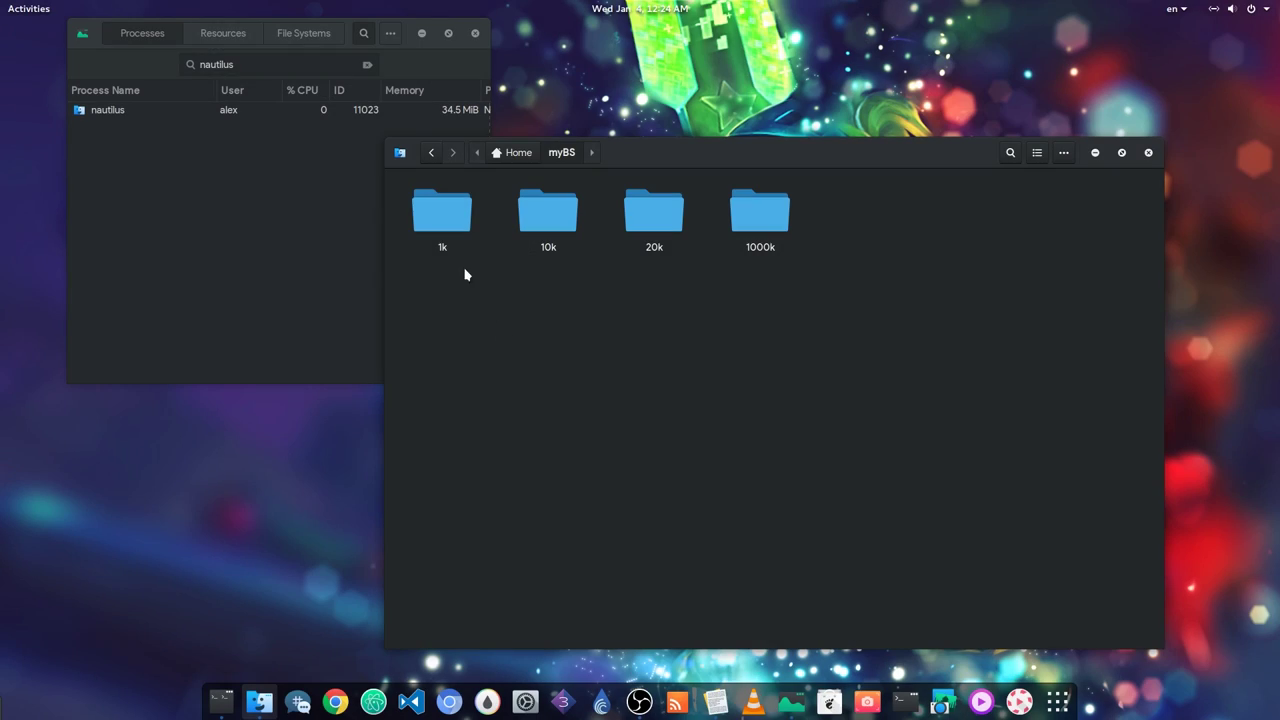
# Open the 1k folder in the file manager, widen the window and browse its files
pyautogui.doubleClick(455, 226)
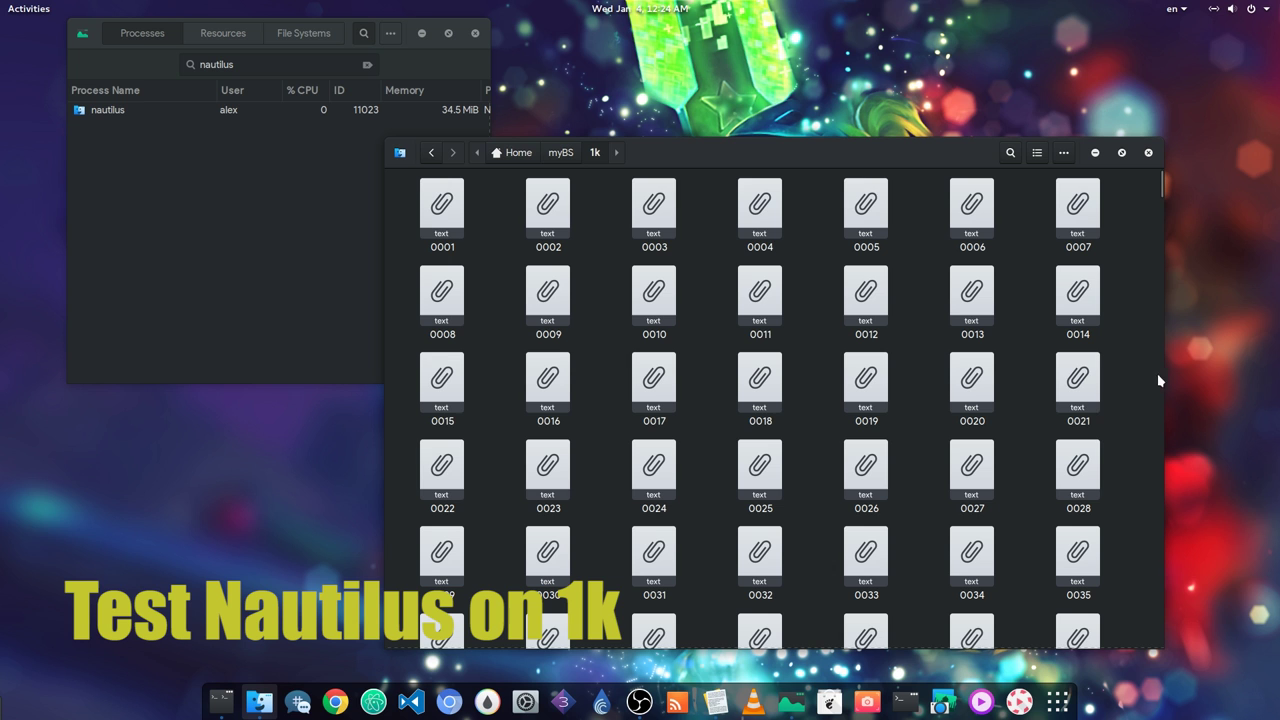
pyautogui.moveTo(1167, 373); pyautogui.dragTo(1226, 376)
pyautogui.scroll(-10, 912, 445)
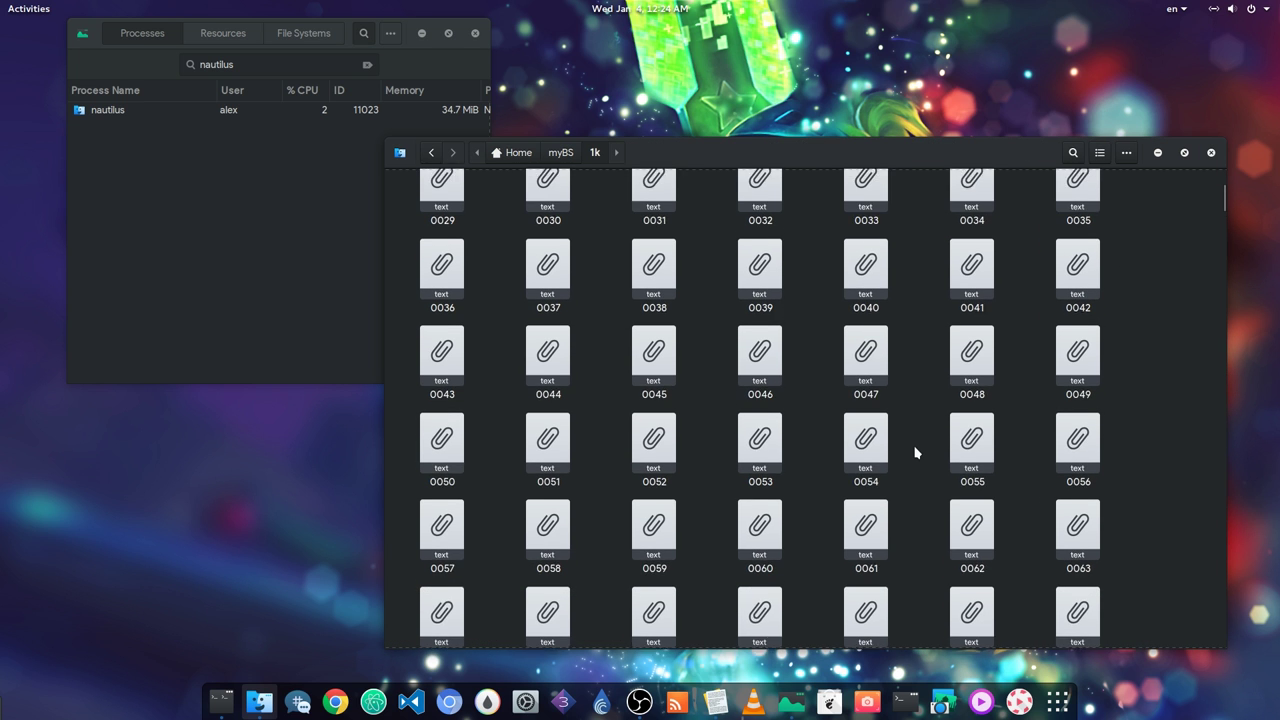
# Search the 1k folder for 00 and close the search
pyautogui.scroll(9, 915, 453)
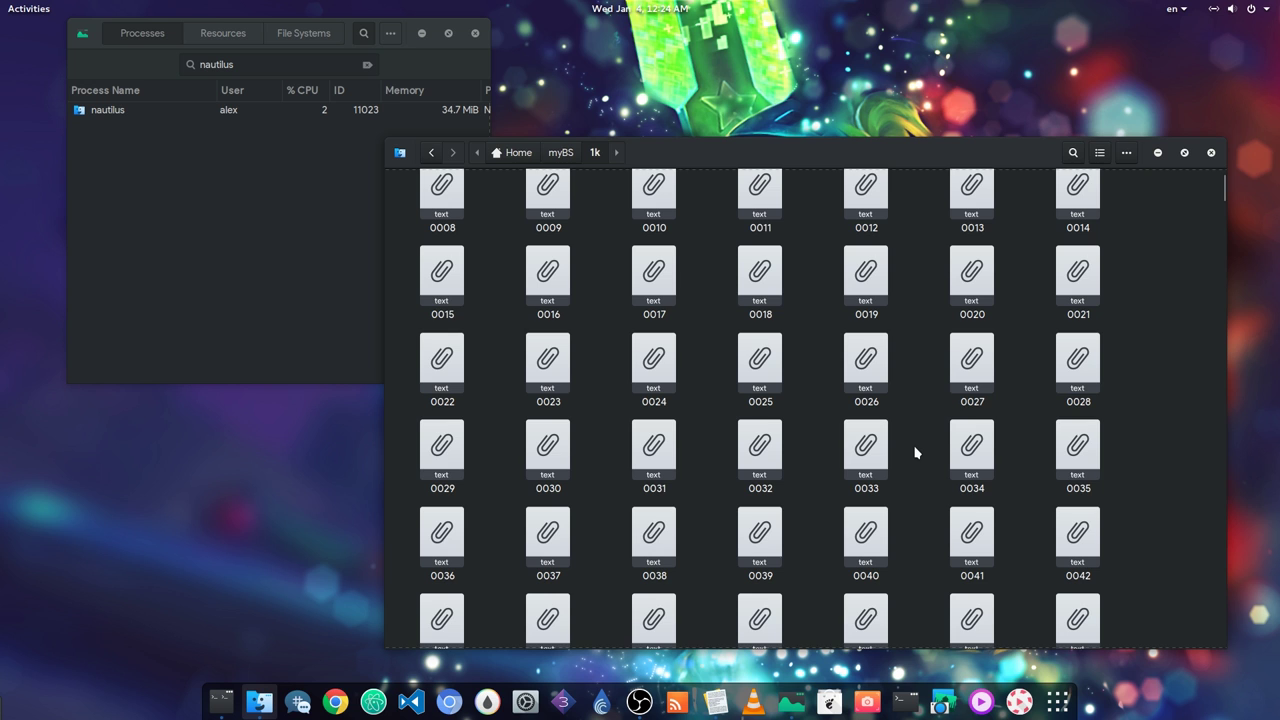
pyautogui.write('00')
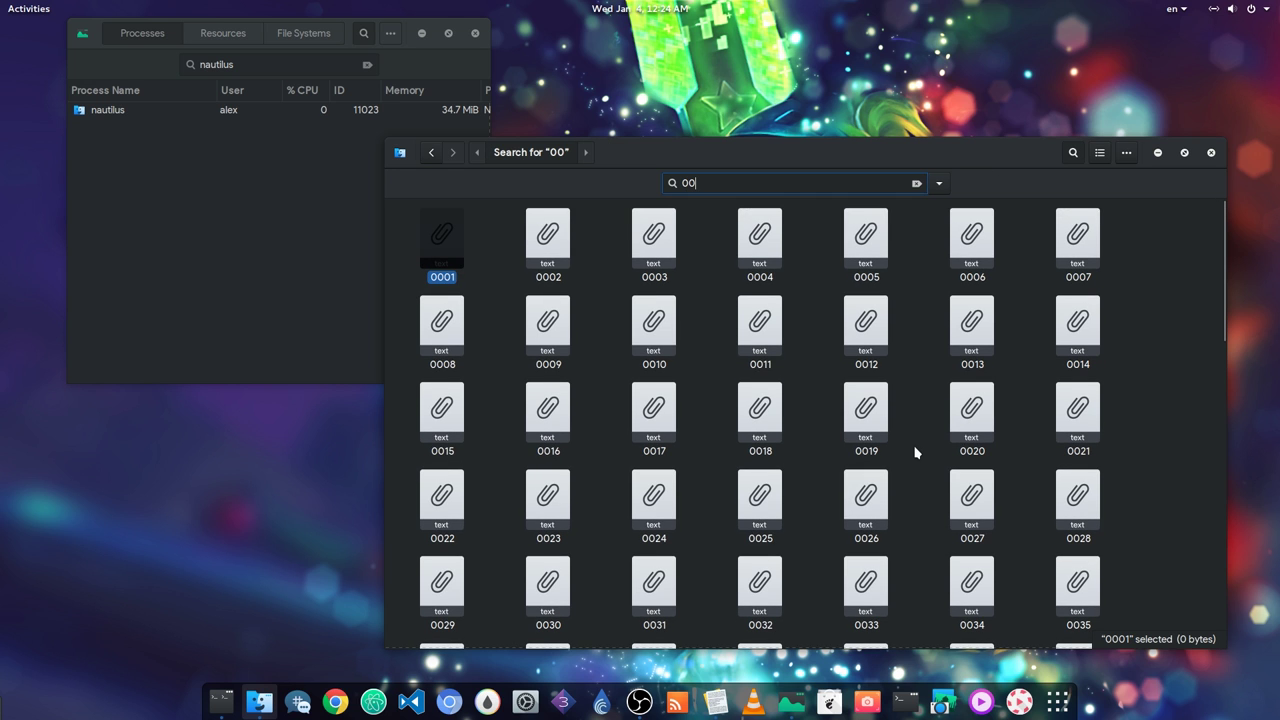
pyautogui.press('Escape')
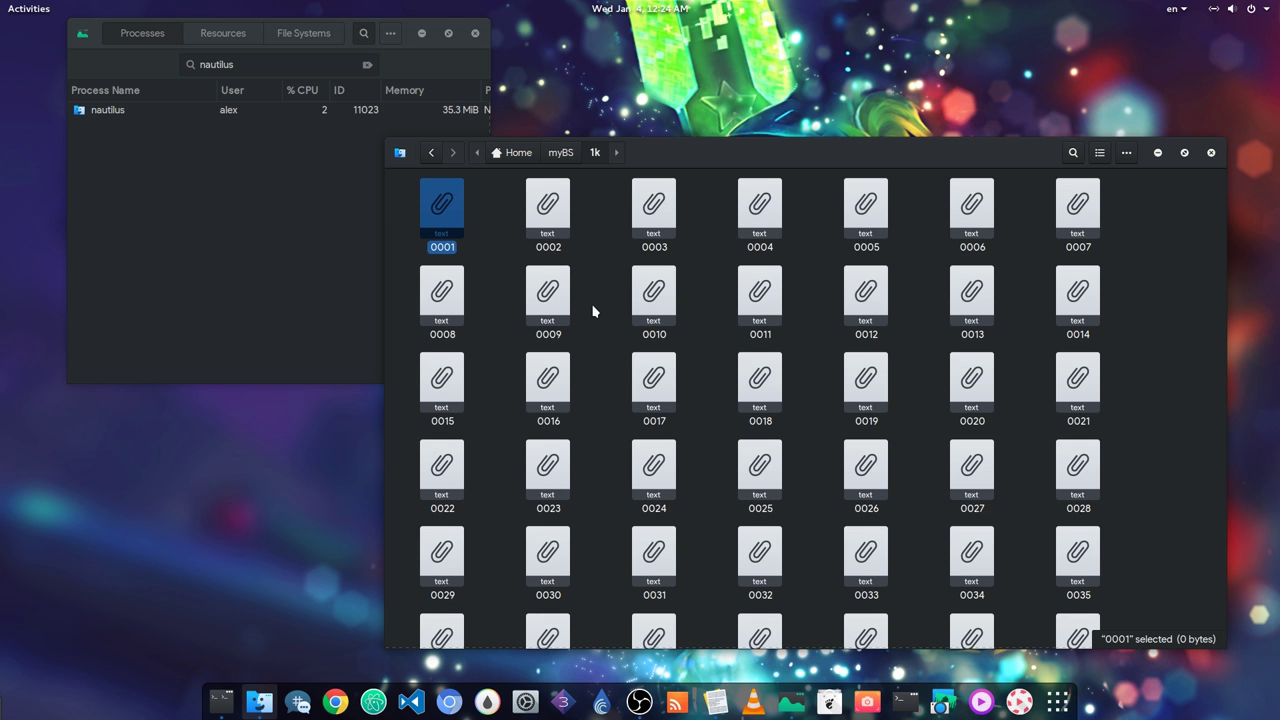
# Go back to myBS, open the 10k folder, narrow the window slightly and browse its files
pyautogui.click(561, 154)
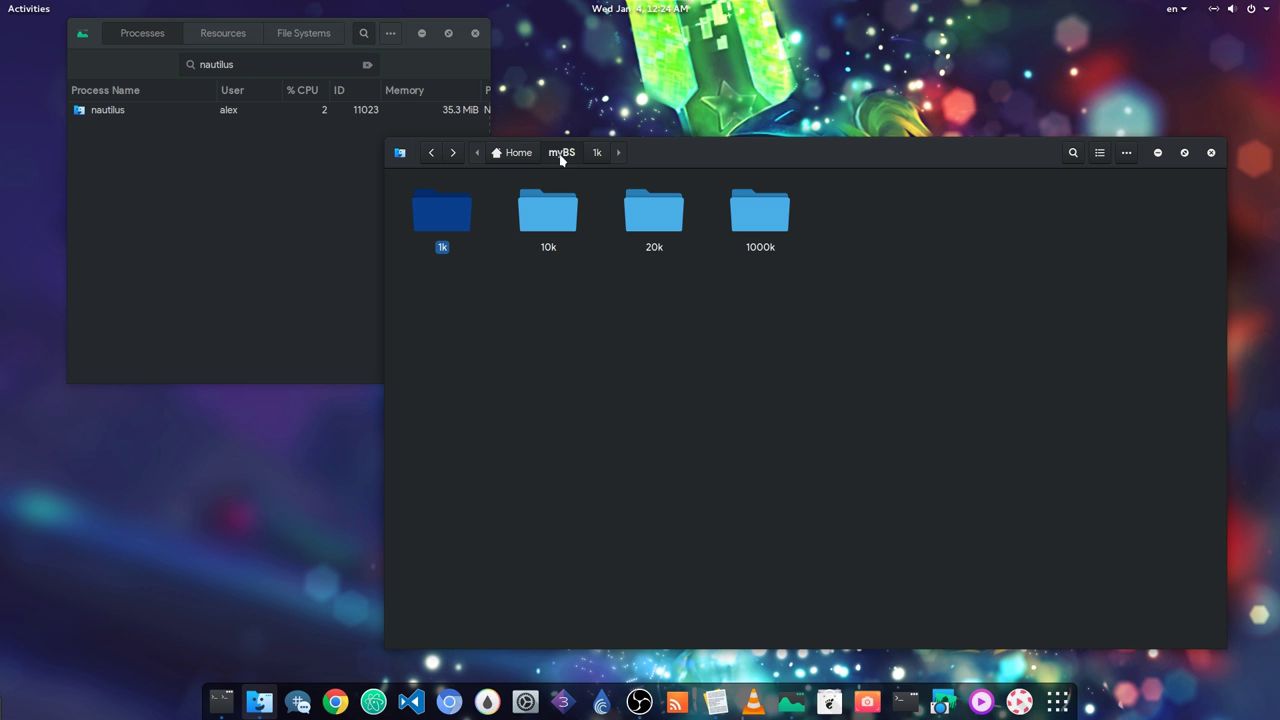
pyautogui.doubleClick(563, 205)
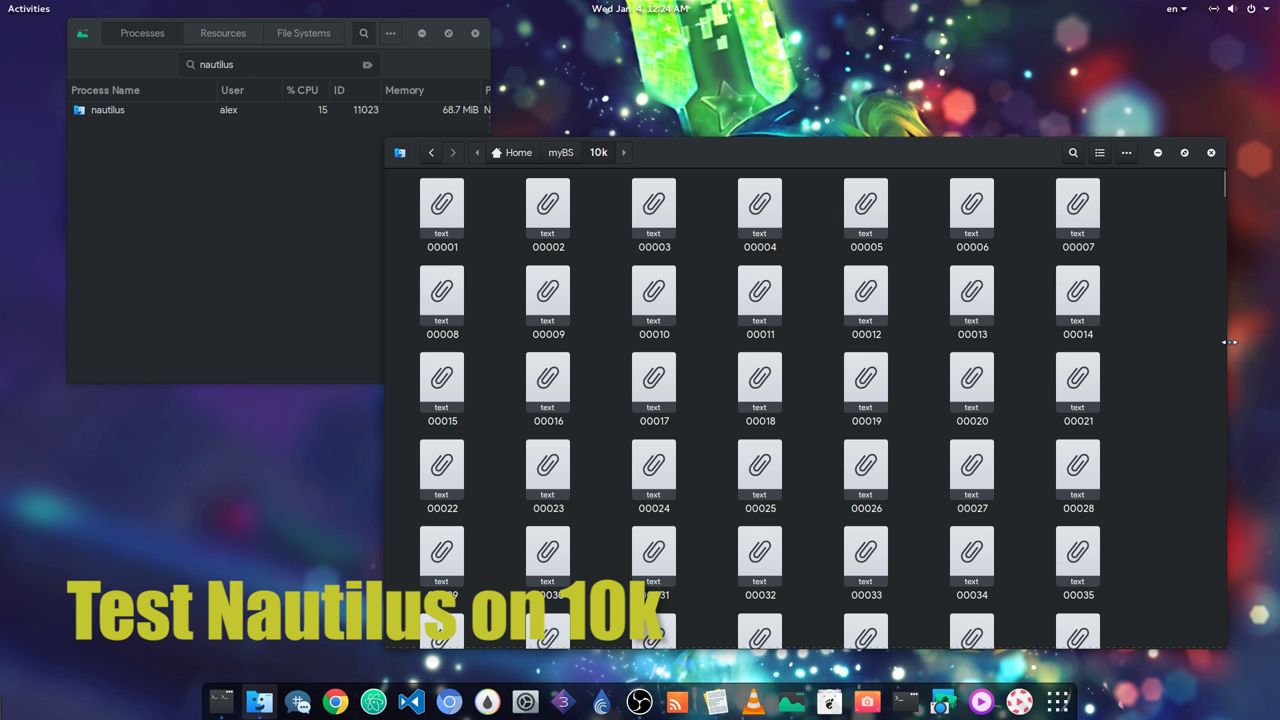
pyautogui.moveTo(1230, 342)
pyautogui.mouseDown()
pyautogui.moveTo(771, 342)
pyautogui.moveTo(1214, 334)
pyautogui.mouseUp()
pyautogui.scroll(-5, 928, 412)
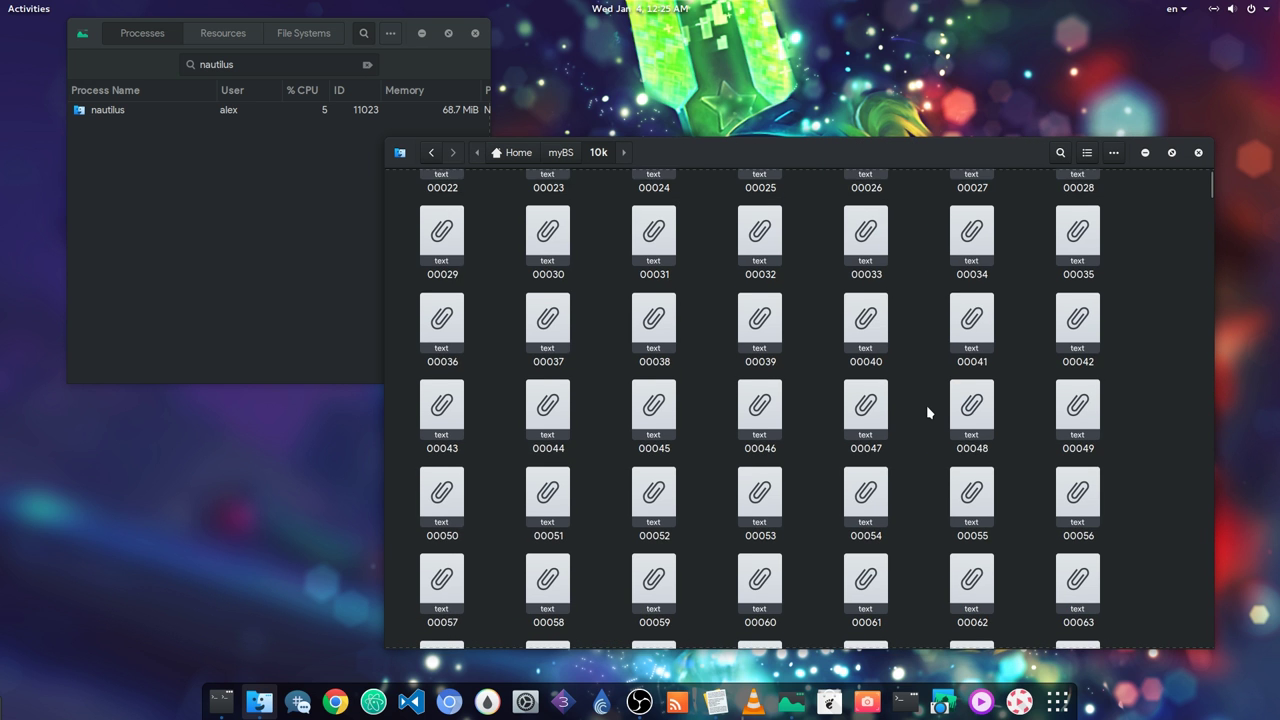
pyautogui.scroll(-10, 926, 405)
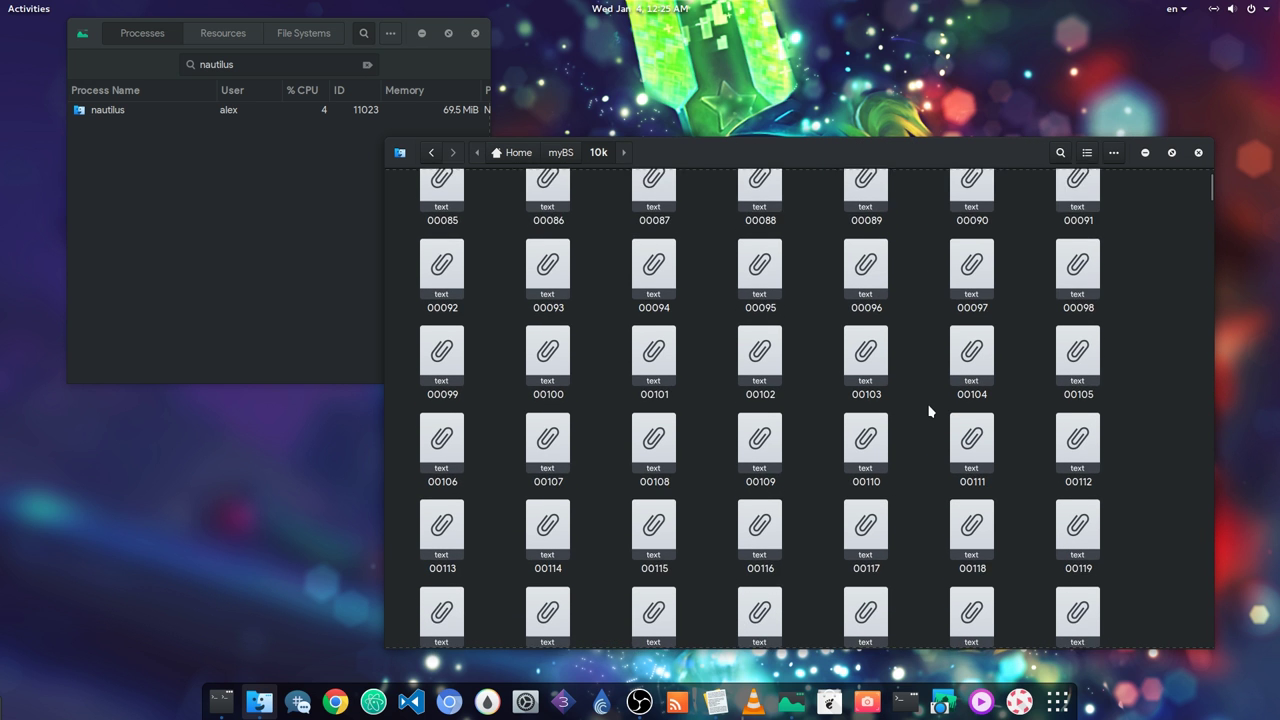
pyautogui.scroll(3, 928, 411)
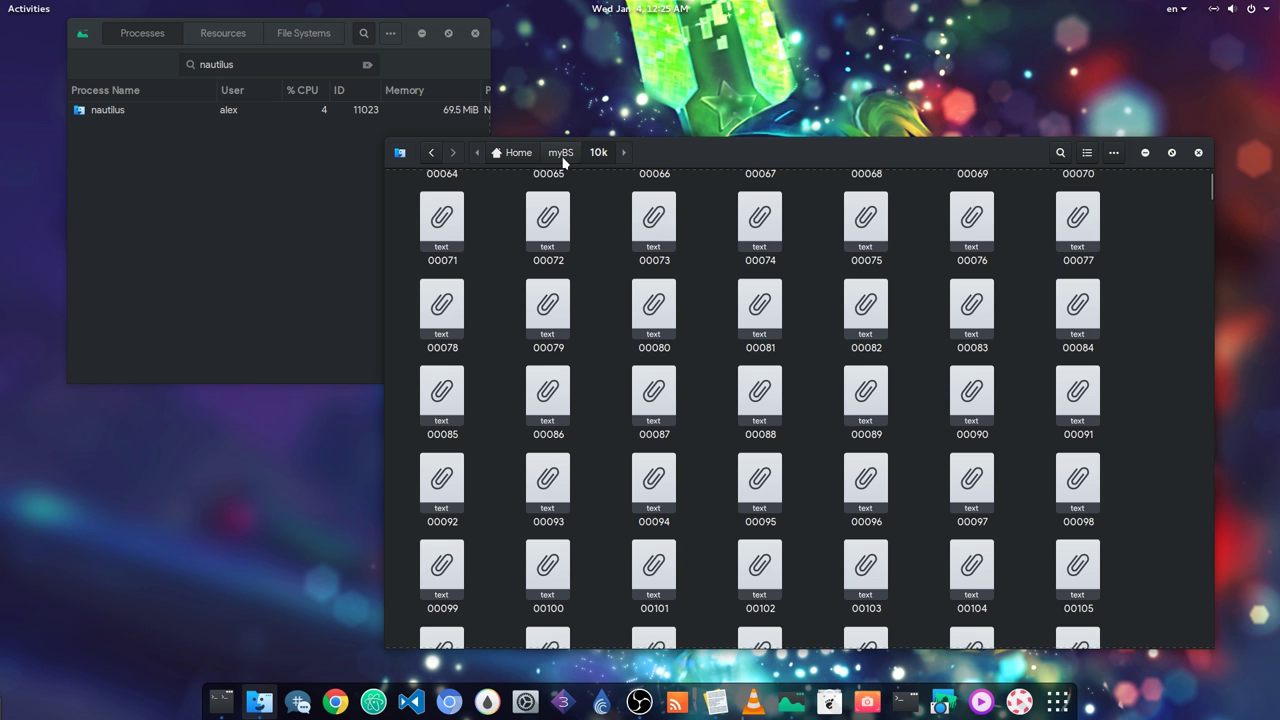
# Go back to myBS, open the 20k folder and widen the window
pyautogui.click(561, 153)
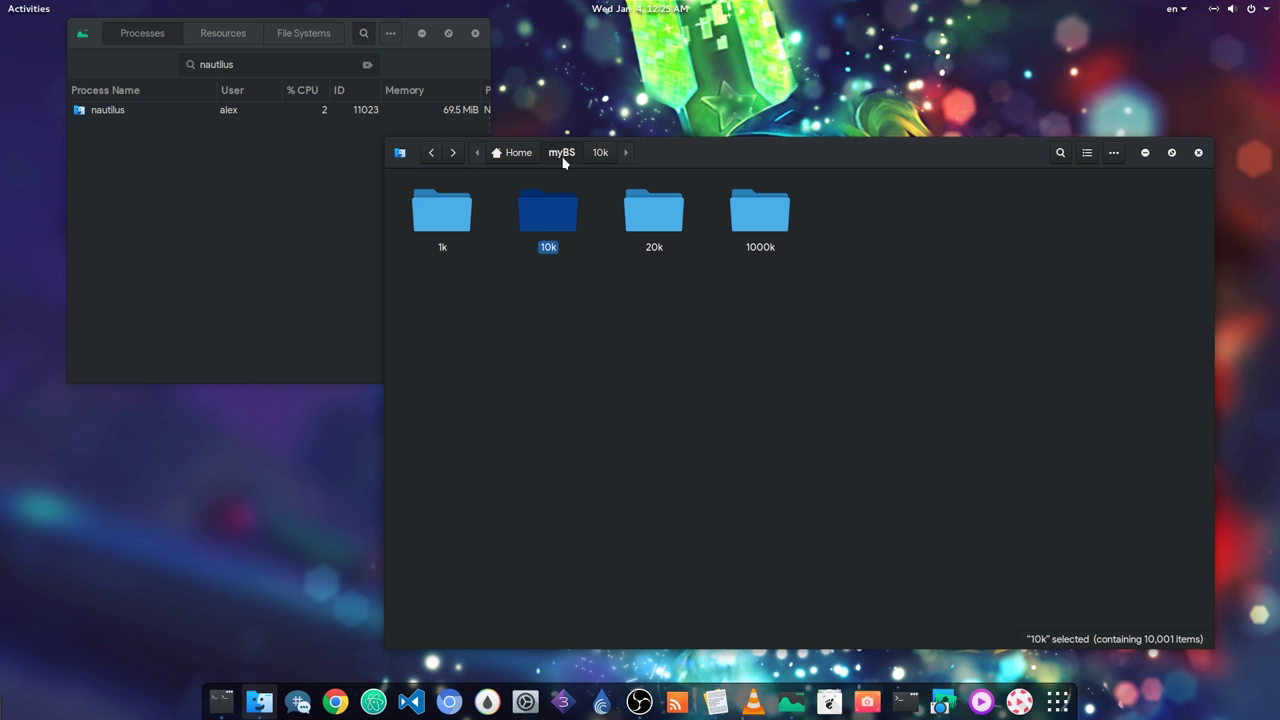
pyautogui.doubleClick(646, 212)
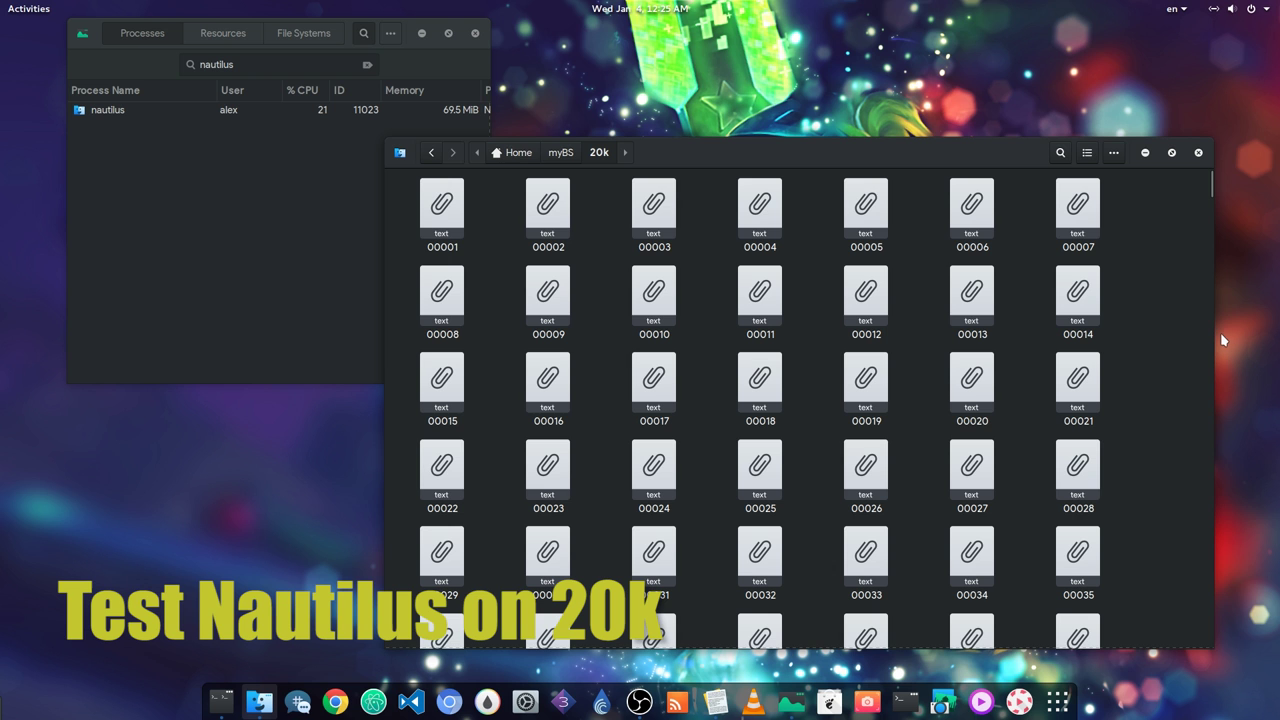
pyautogui.moveTo(1216, 333); pyautogui.dragTo(1275, 350)
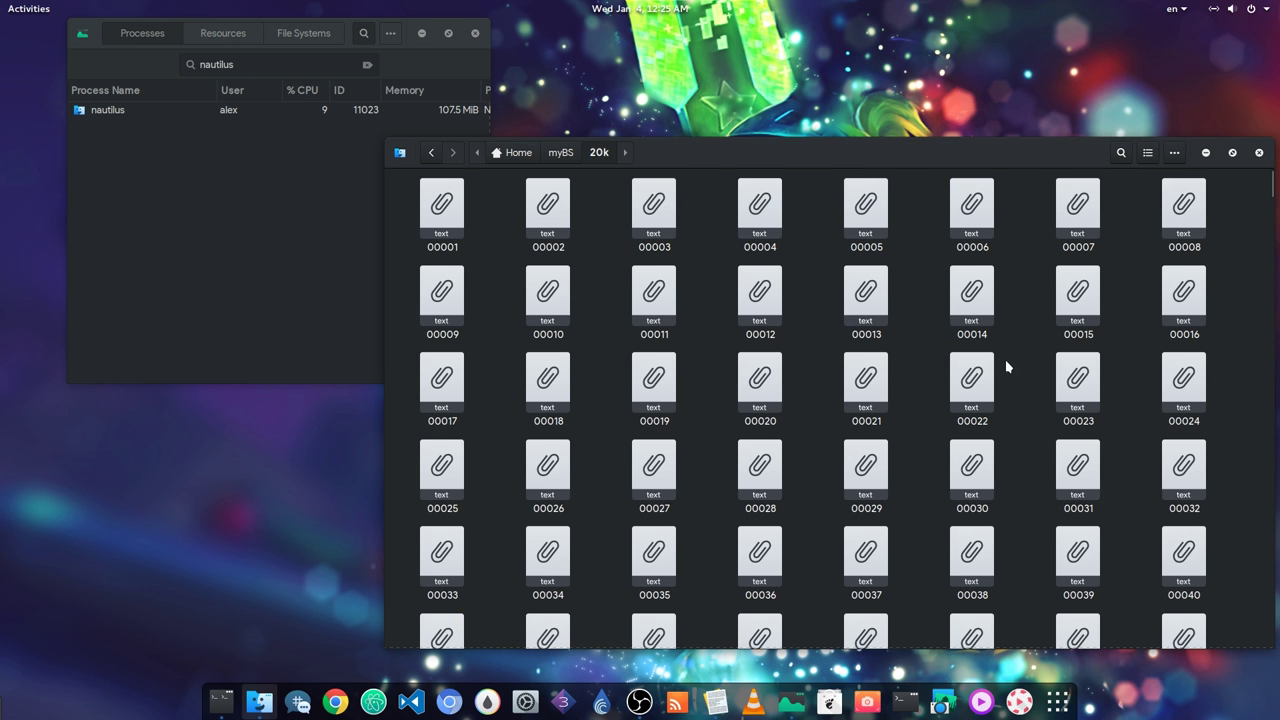
# Browse the files in the 20k folder, search them for 00 and leave the search results
pyautogui.scroll(-7, 1005, 359)
pyautogui.scroll(-2, 1006, 372)
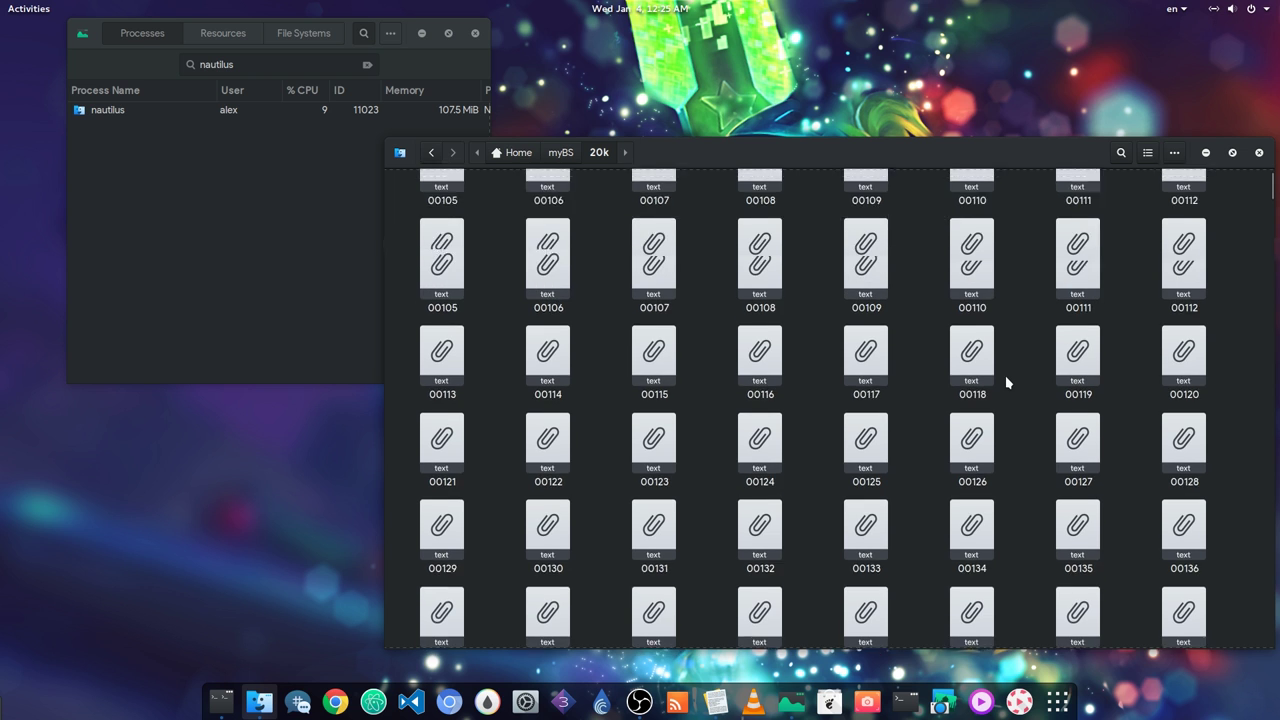
pyautogui.write('00')
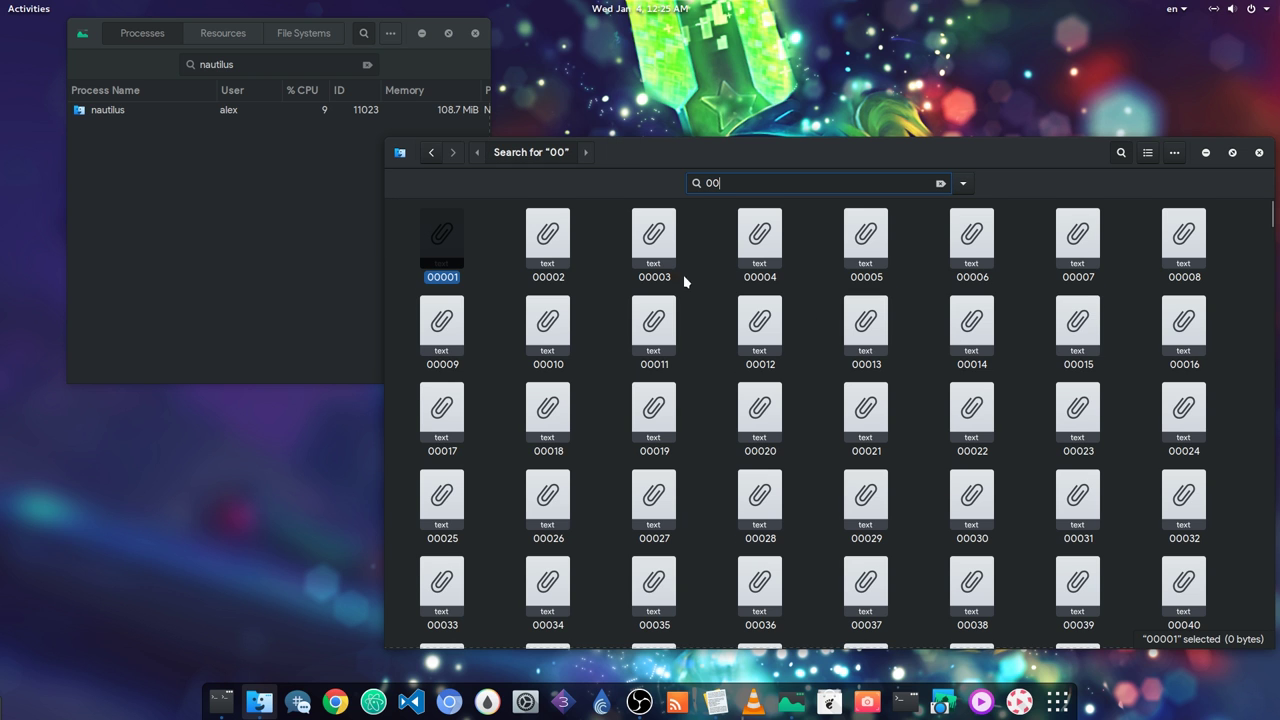
pyautogui.click(435, 155)
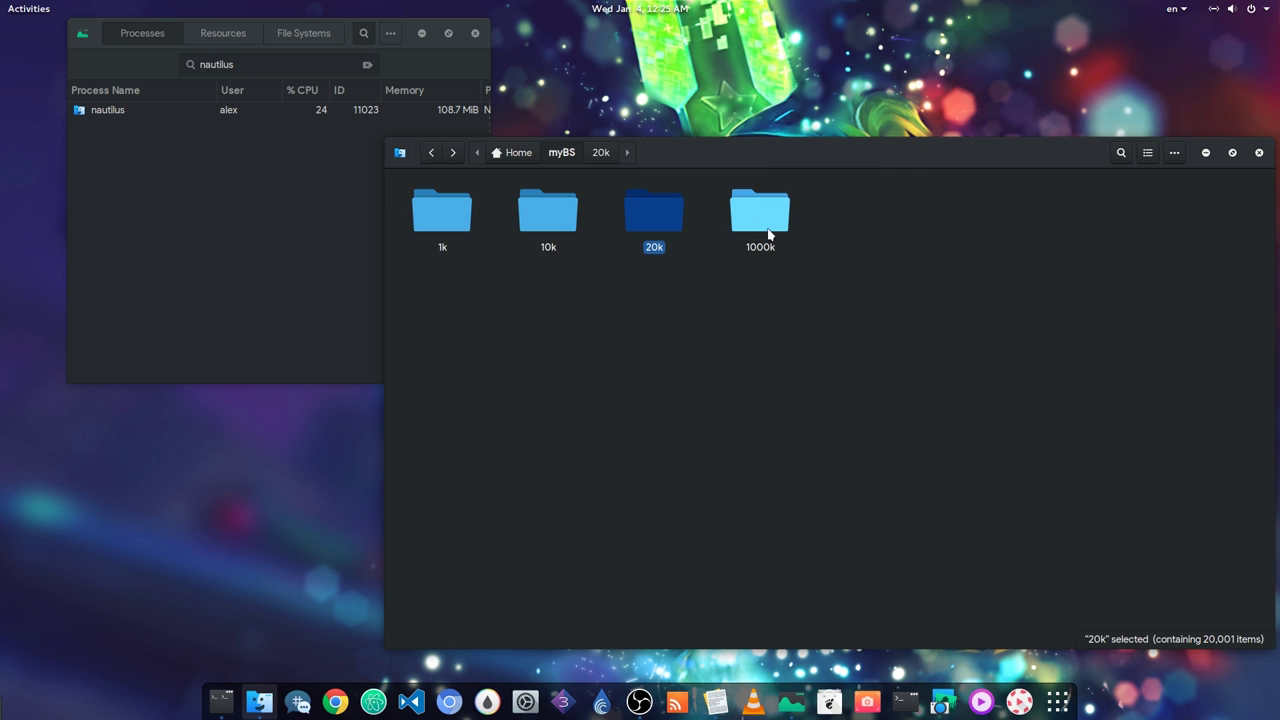
# Open the 1000k folder from myBS
pyautogui.click(769, 234)
pyautogui.doubleClick(769, 234)
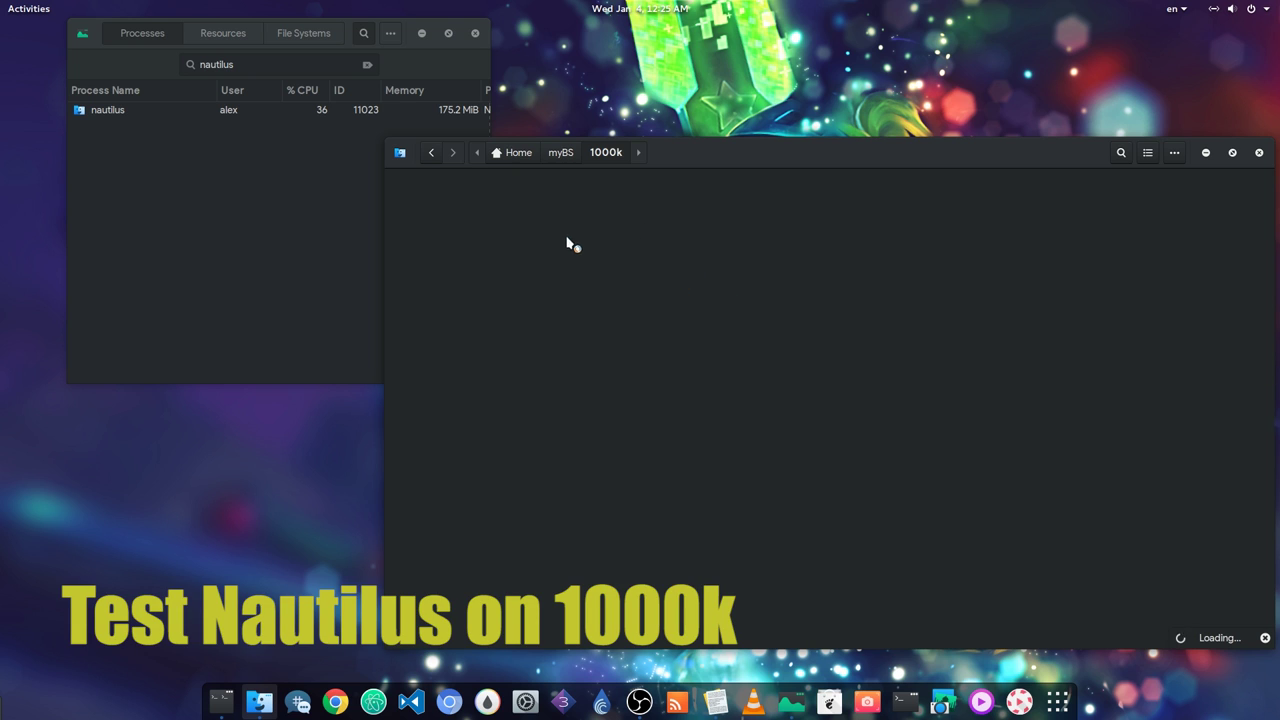
# Switch to System Monitor, select the nautilus process in the filtered list and end it
pyautogui.click(420, 75)
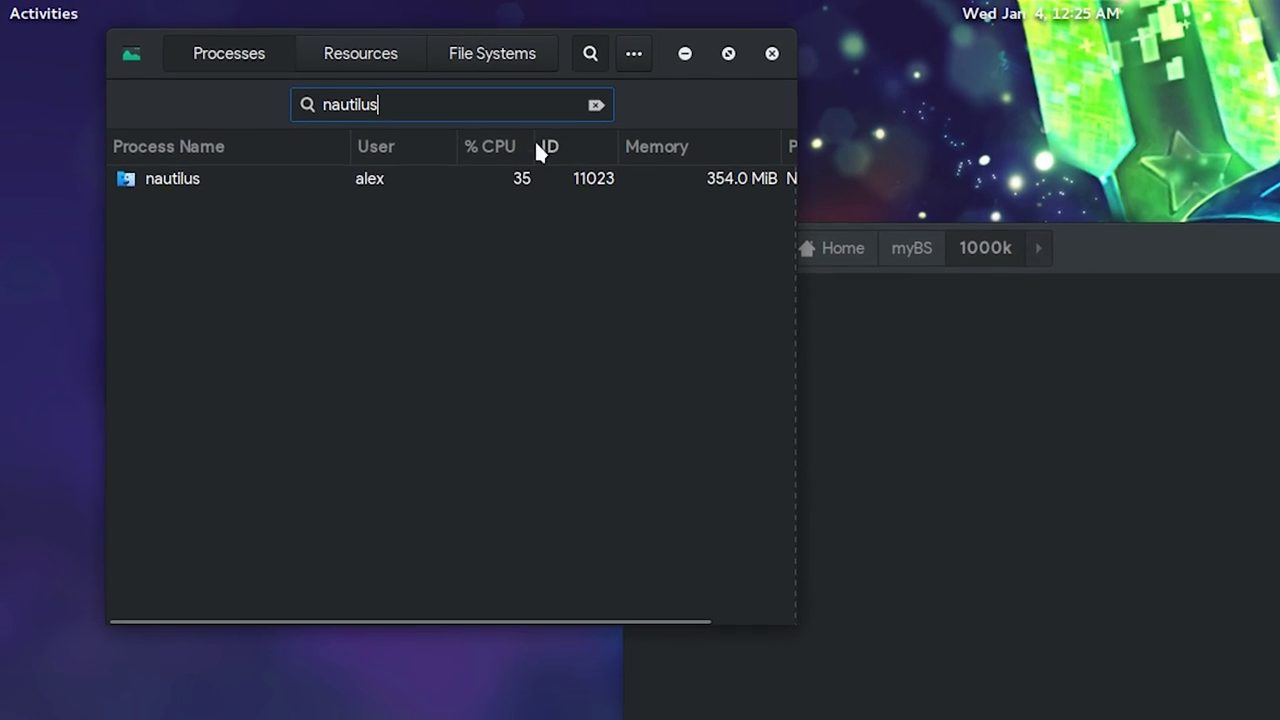
pyautogui.press('Down')
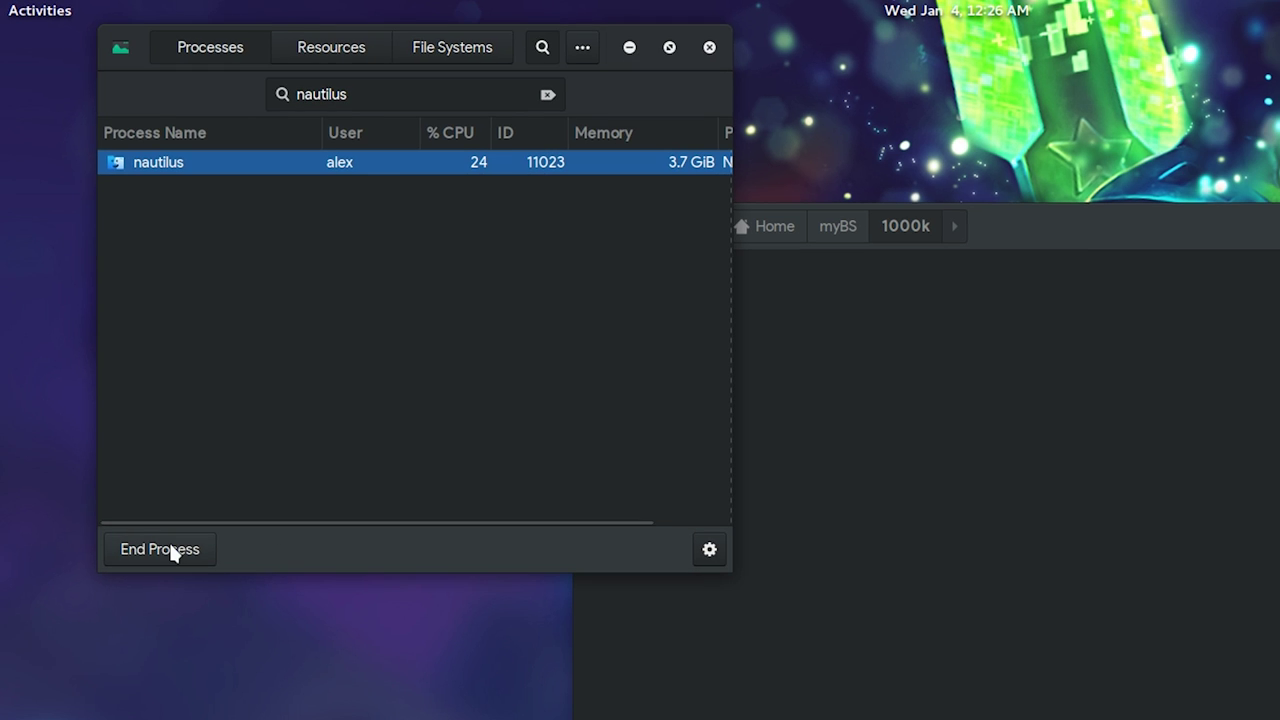
pyautogui.click(160, 549)
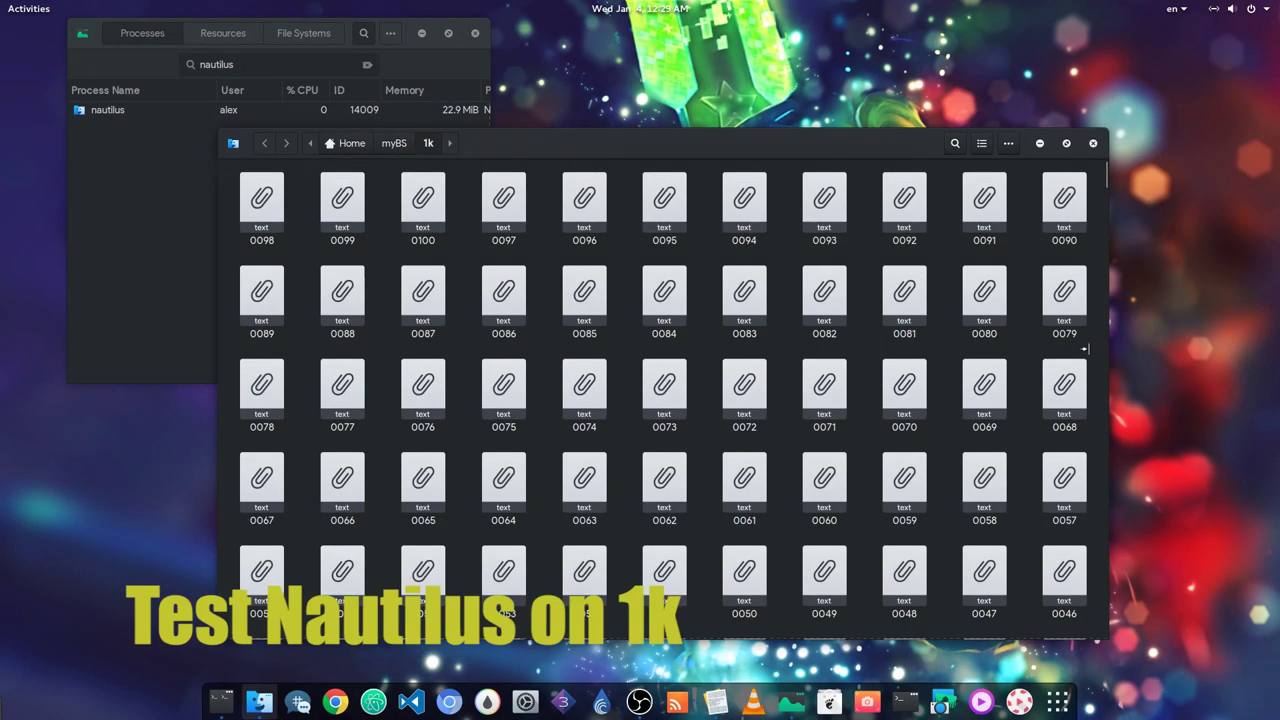
# Widen the reopened 1k folder window, search its files for 00 and clear the search text
pyautogui.moveTo(1085, 349); pyautogui.dragTo(1188, 352)
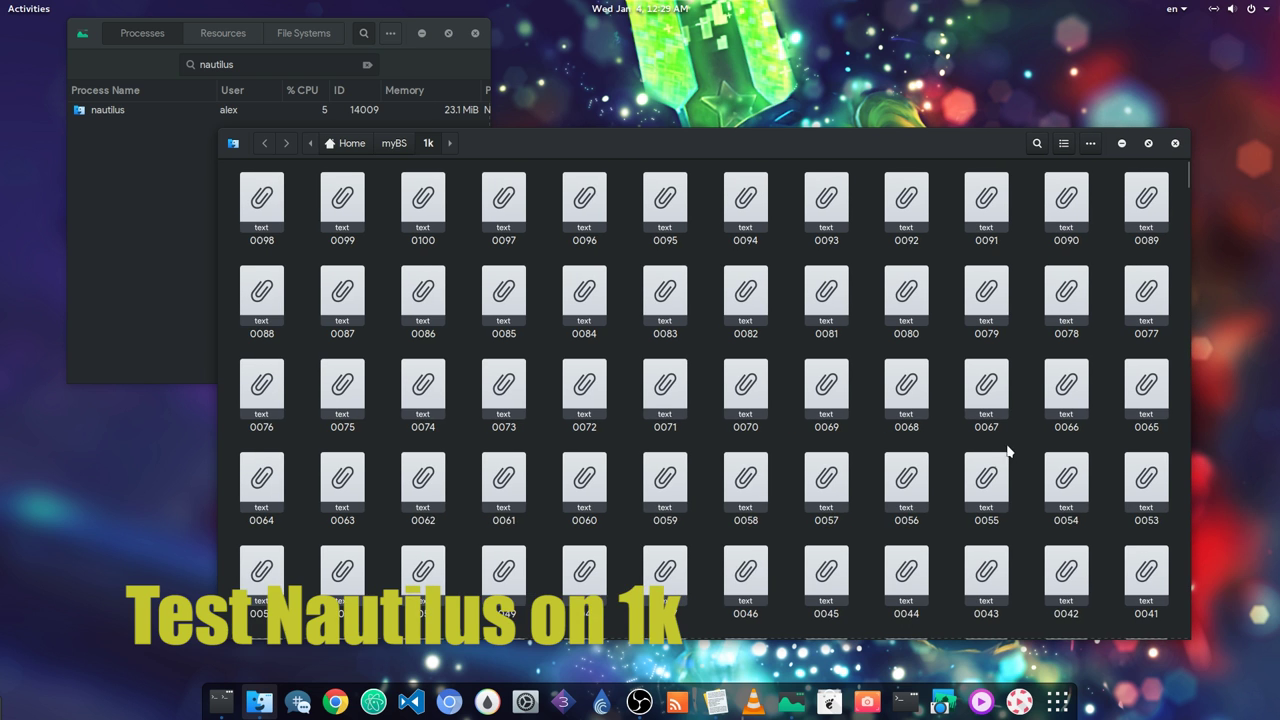
pyautogui.scroll(-10, 1008, 452)
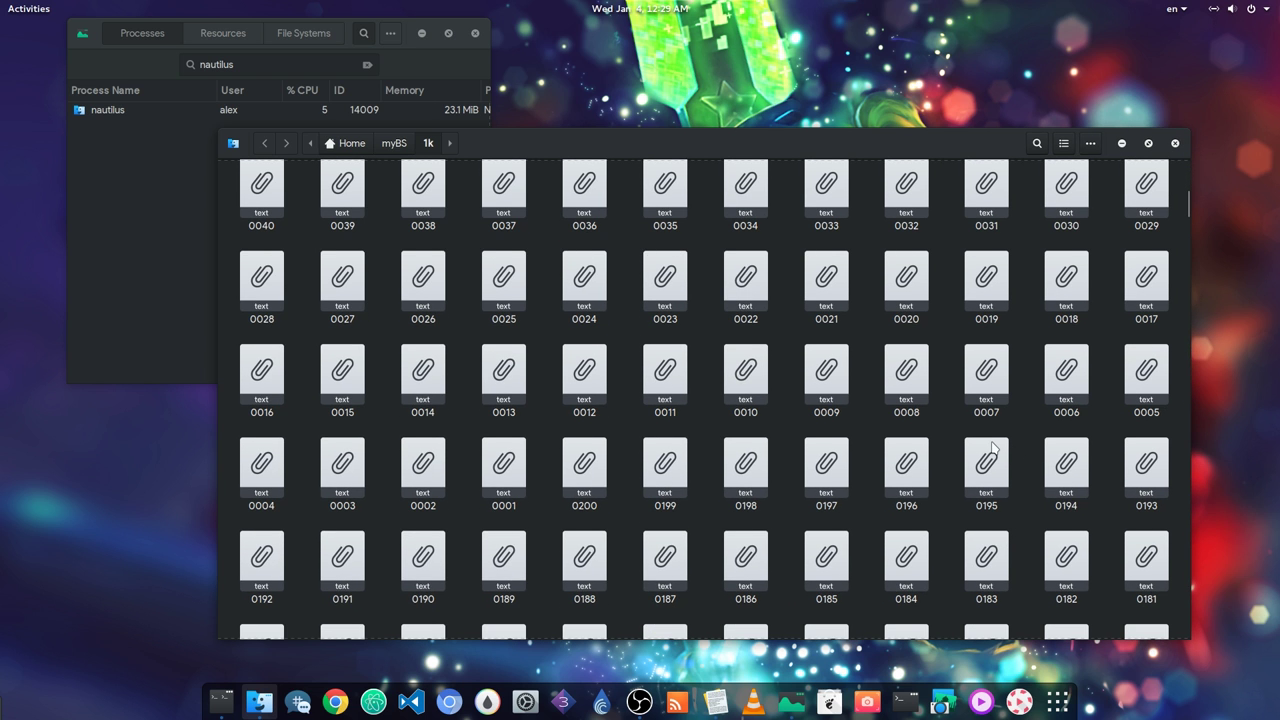
pyautogui.write('00')
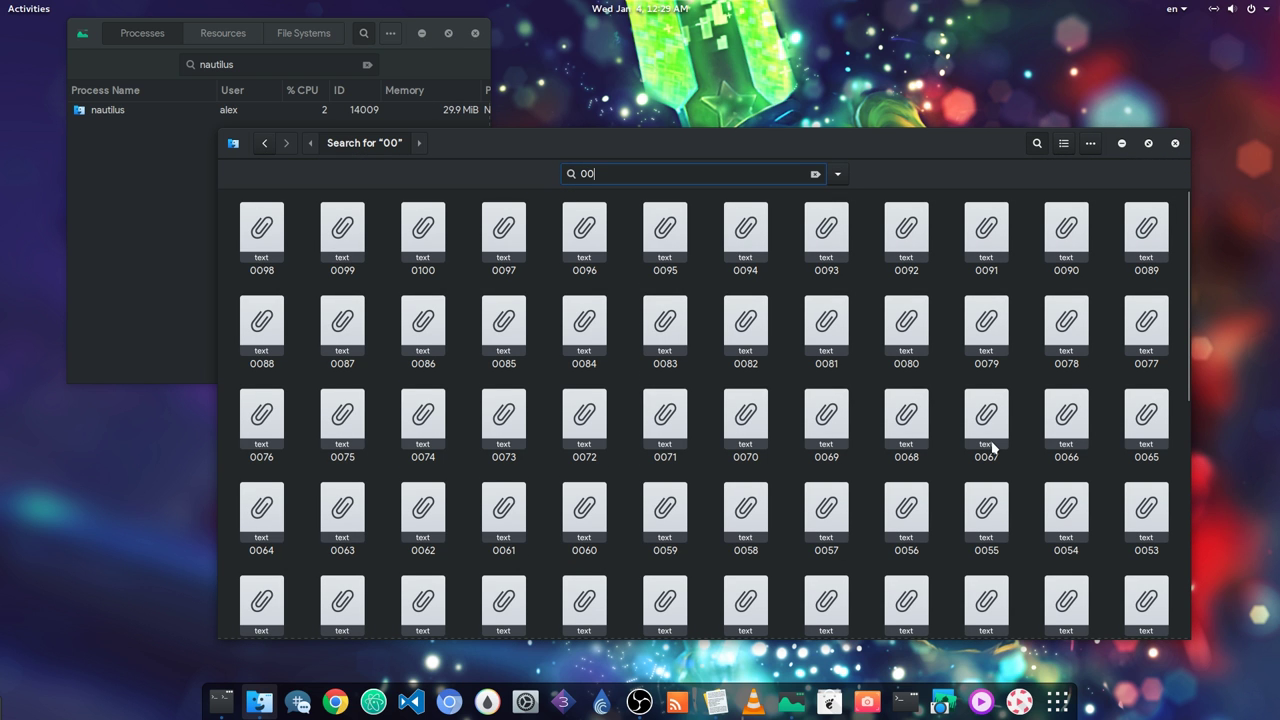
pyautogui.press('BackSpace')
pyautogui.press('BackSpace')
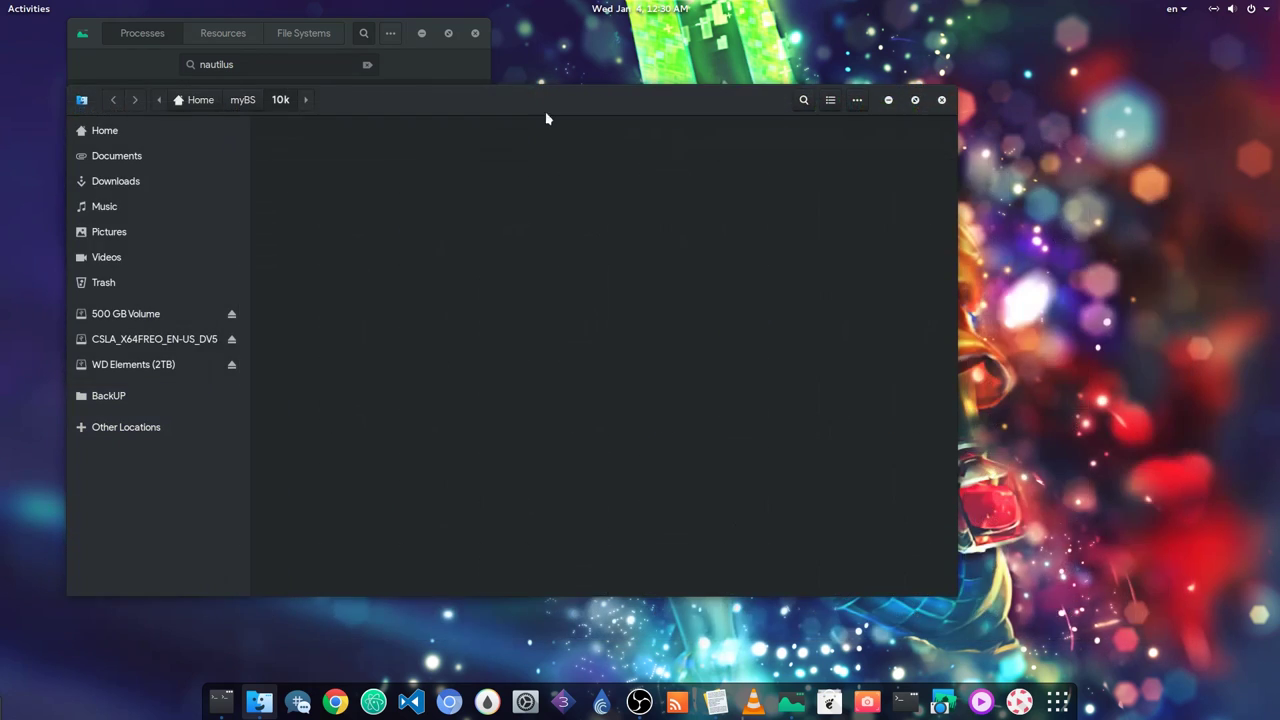
# Move the 10k folder window clear of the nautilus process entry and choose to wait for it to respond
pyautogui.press('super')
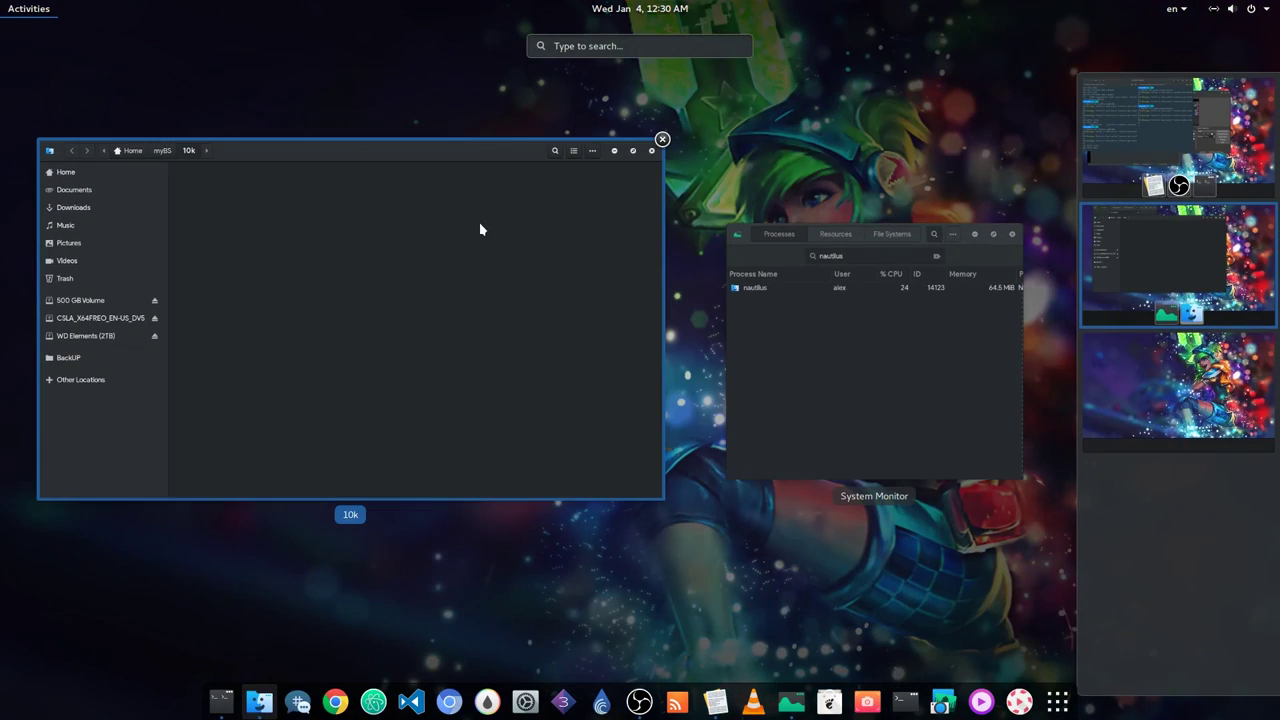
pyautogui.click(480, 229)
pyautogui.moveTo(543, 234); pyautogui.dragTo(616, 307)
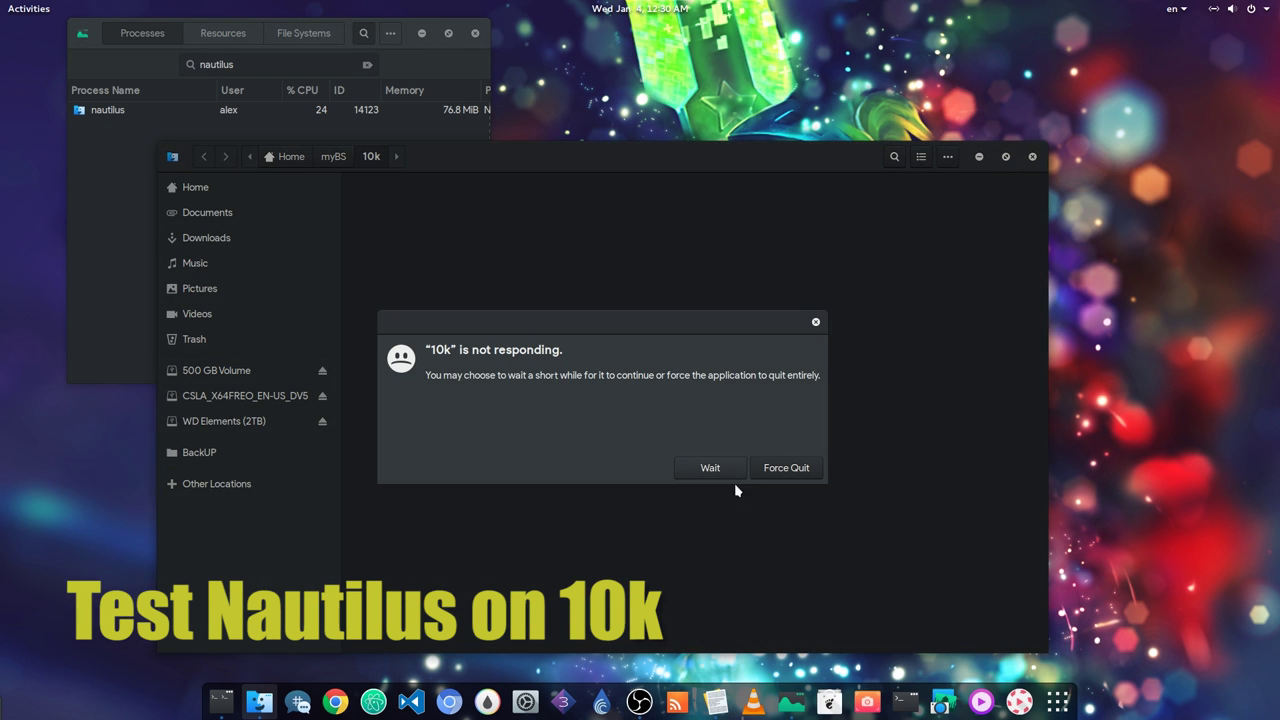
pyautogui.click(734, 478)
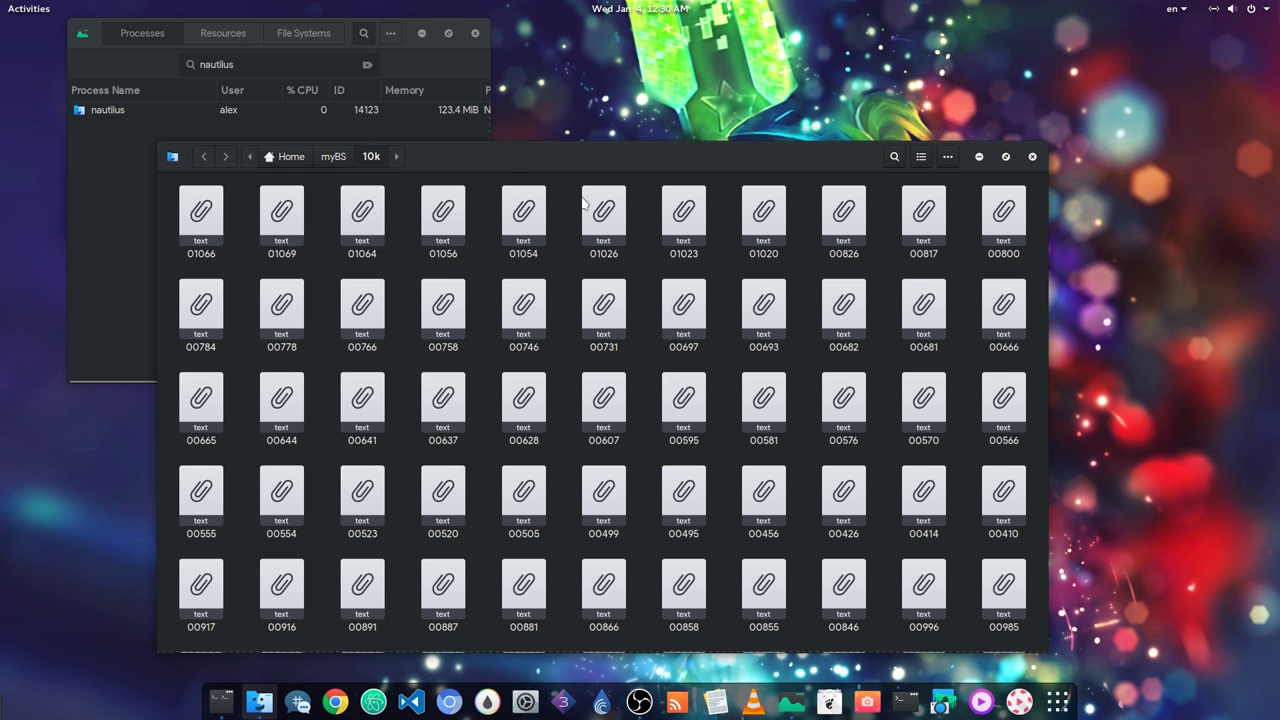
# Shrink the 10k folder window, widen it back to nearly its former width and browse its files
pyautogui.moveTo(1047, 373); pyautogui.dragTo(461, 344)
pyautogui.moveTo(692, 357); pyautogui.dragTo(1047, 372)
pyautogui.scroll(-1, 808, 388)
pyautogui.scroll(-3, 808, 388)
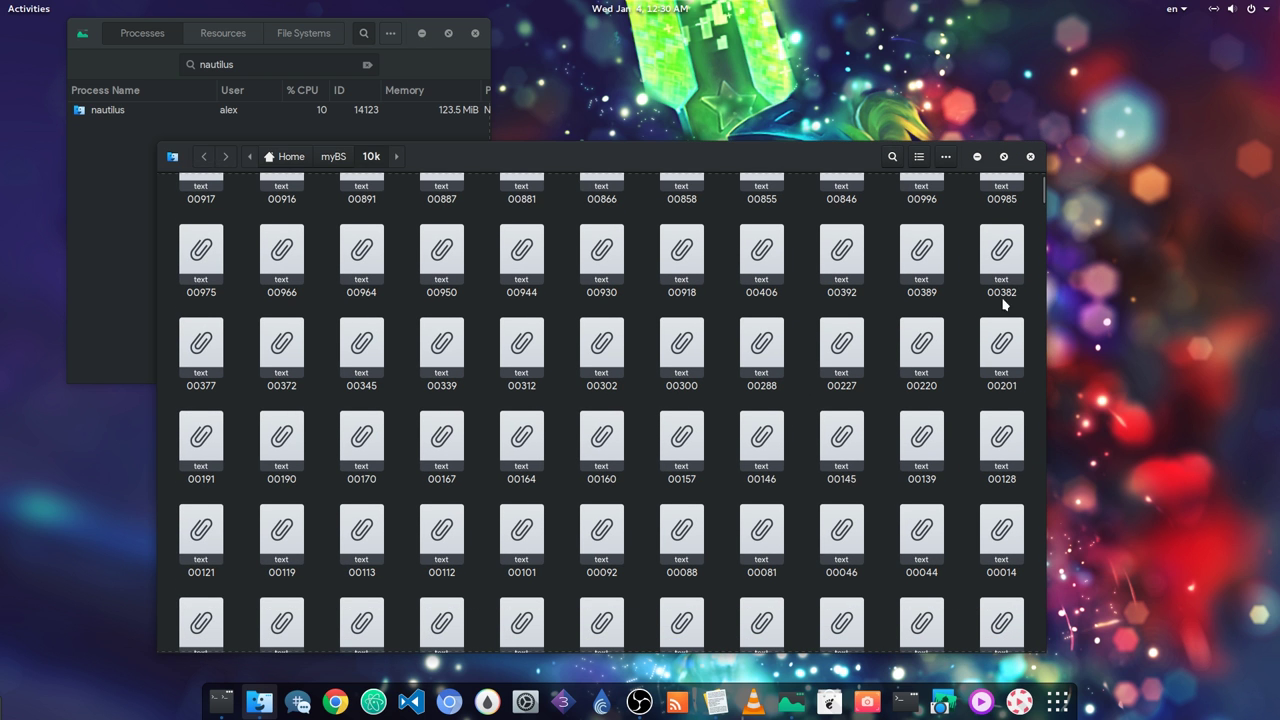
# Browse deeper into the 10k folder's files and shrink its window to roughly half its width
pyautogui.moveTo(1041, 199); pyautogui.dragTo(1042, 376)
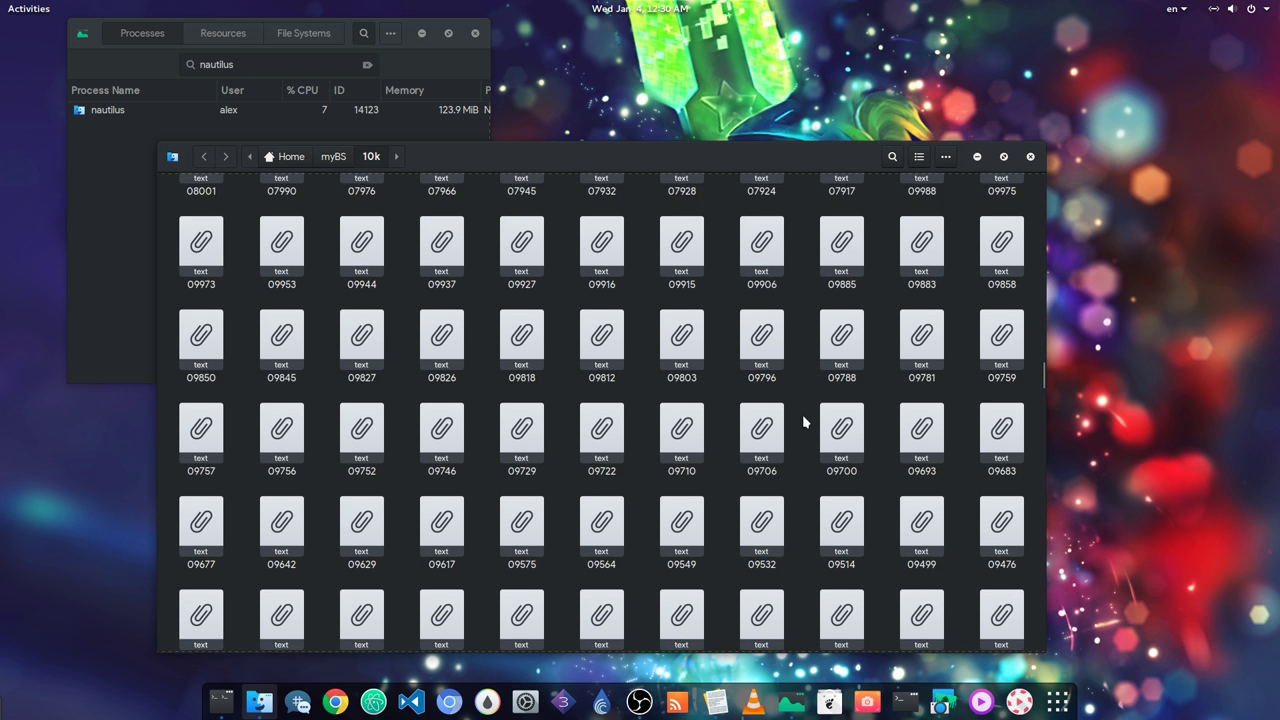
pyautogui.scroll(-3, 810, 420)
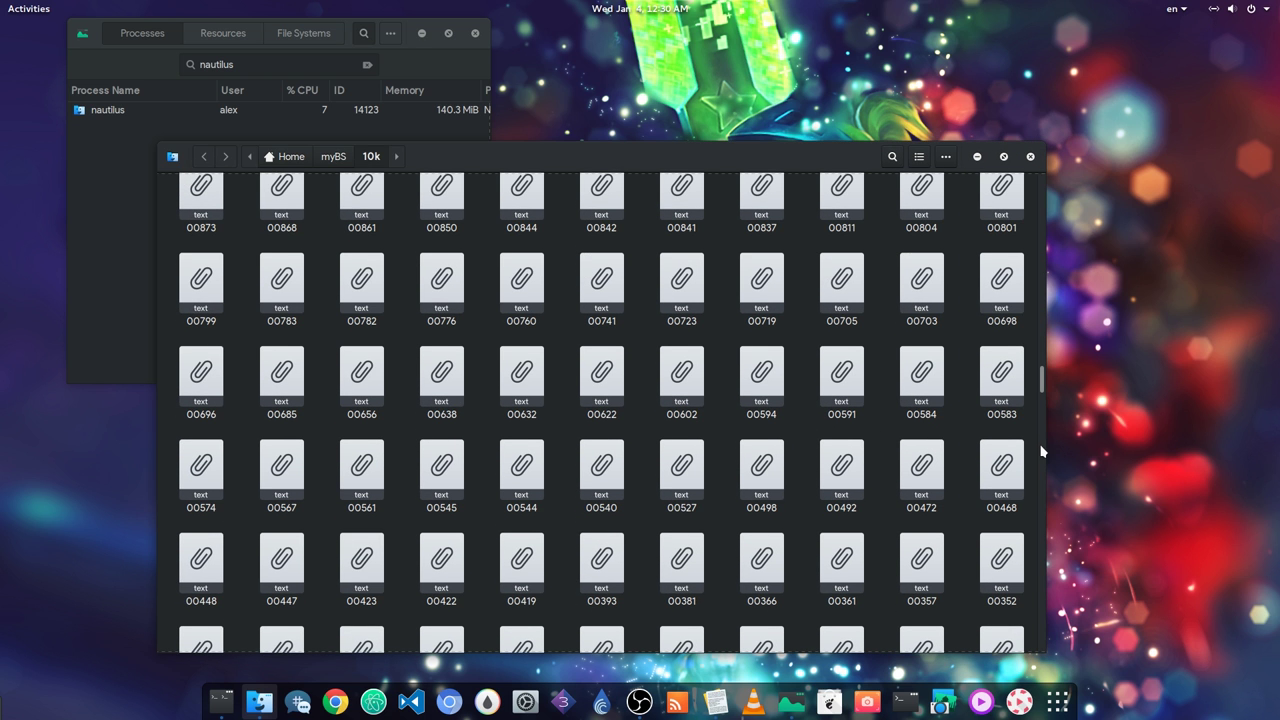
pyautogui.moveTo(1041, 449); pyautogui.dragTo(543, 449)
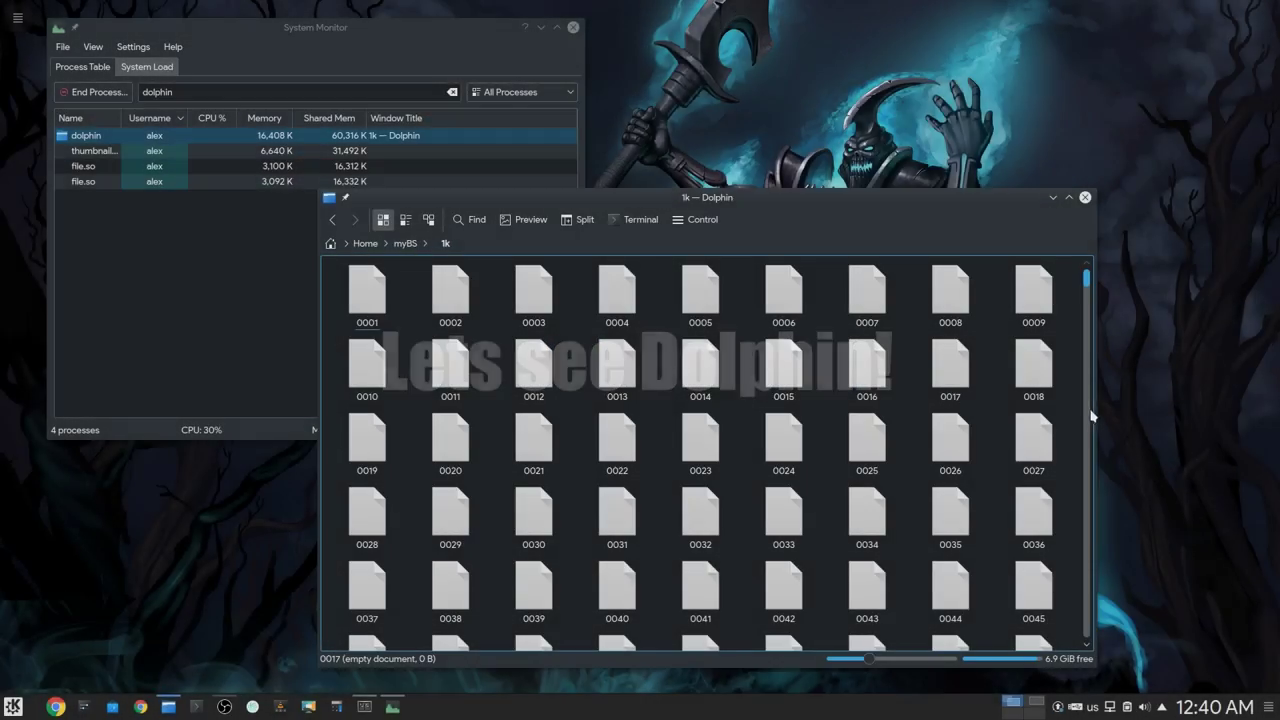
# Switch to Dolphin, widen the 1k folder window slightly and browse its files
pyautogui.moveTo(1095, 409); pyautogui.dragTo(1131, 384)
pyautogui.scroll(-10, 823, 449)
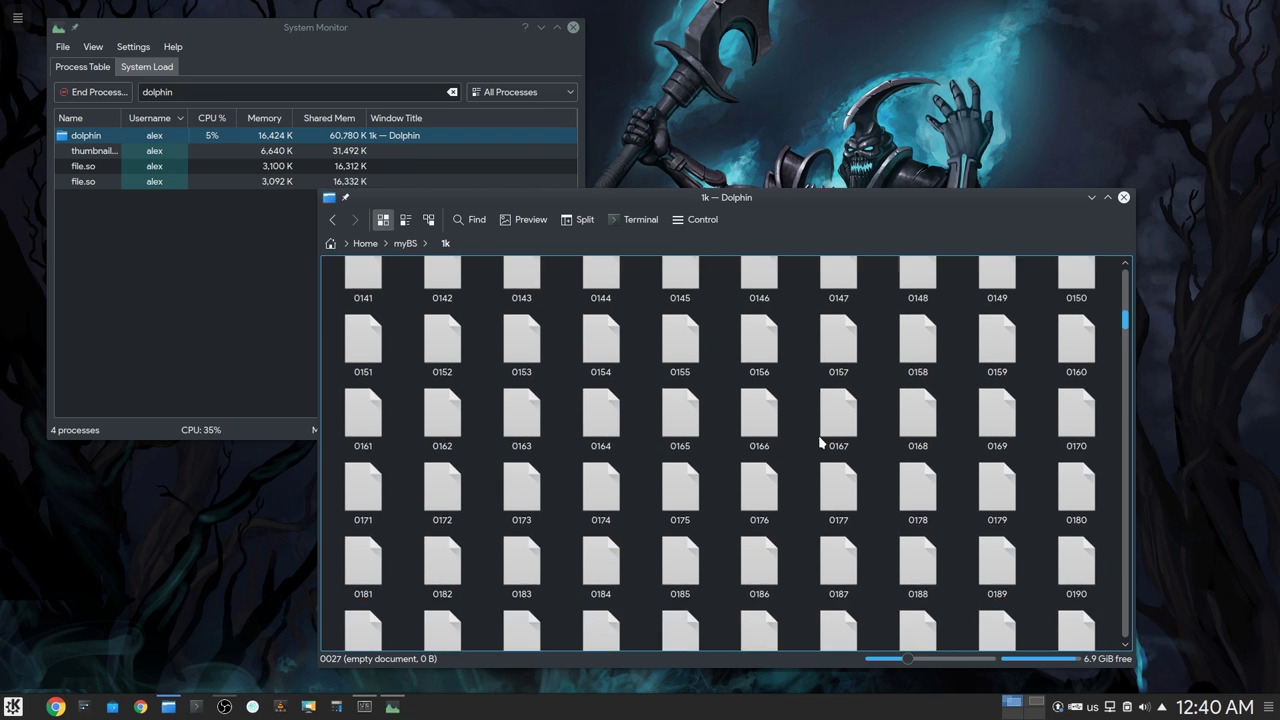
# Go back to myBS, open the 10k folder, widen the window slightly and browse the files
pyautogui.click(407, 245)
pyautogui.click(441, 308)
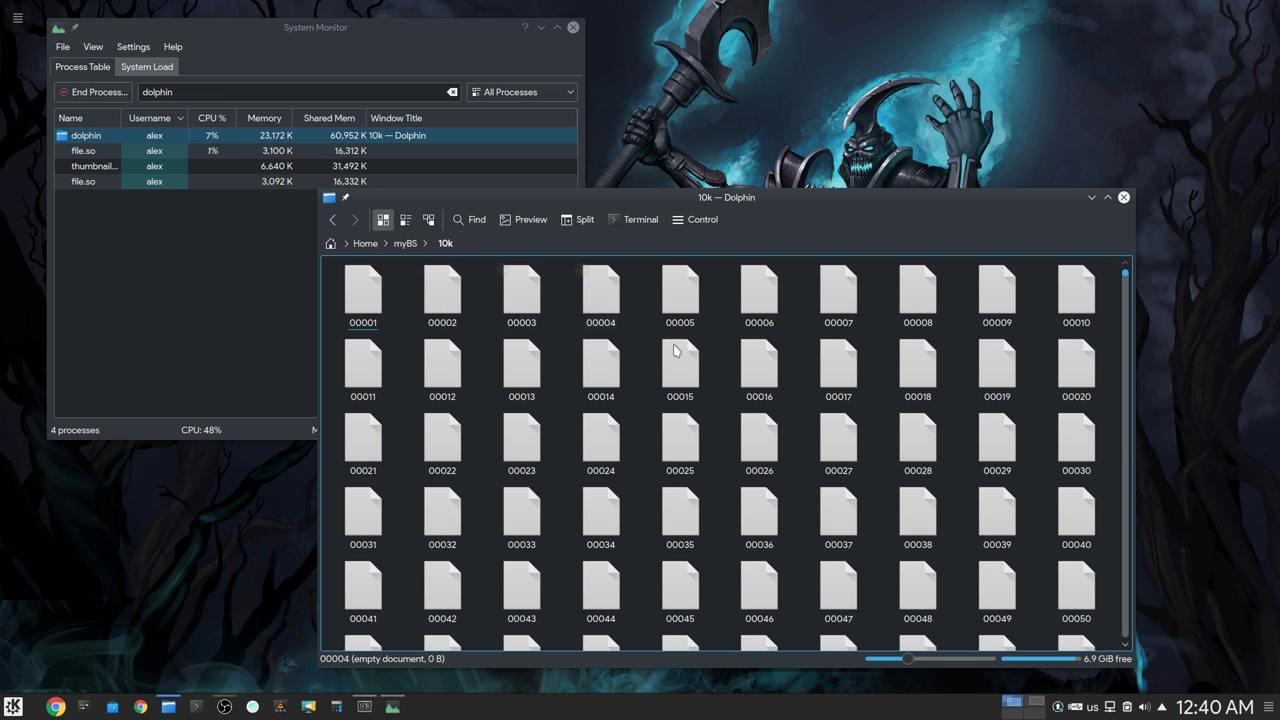
pyautogui.moveTo(1135, 432)
pyautogui.mouseDown()
pyautogui.moveTo(508, 432)
pyautogui.moveTo(1145, 432)
pyautogui.mouseUp()
pyautogui.scroll(-5, 697, 408)
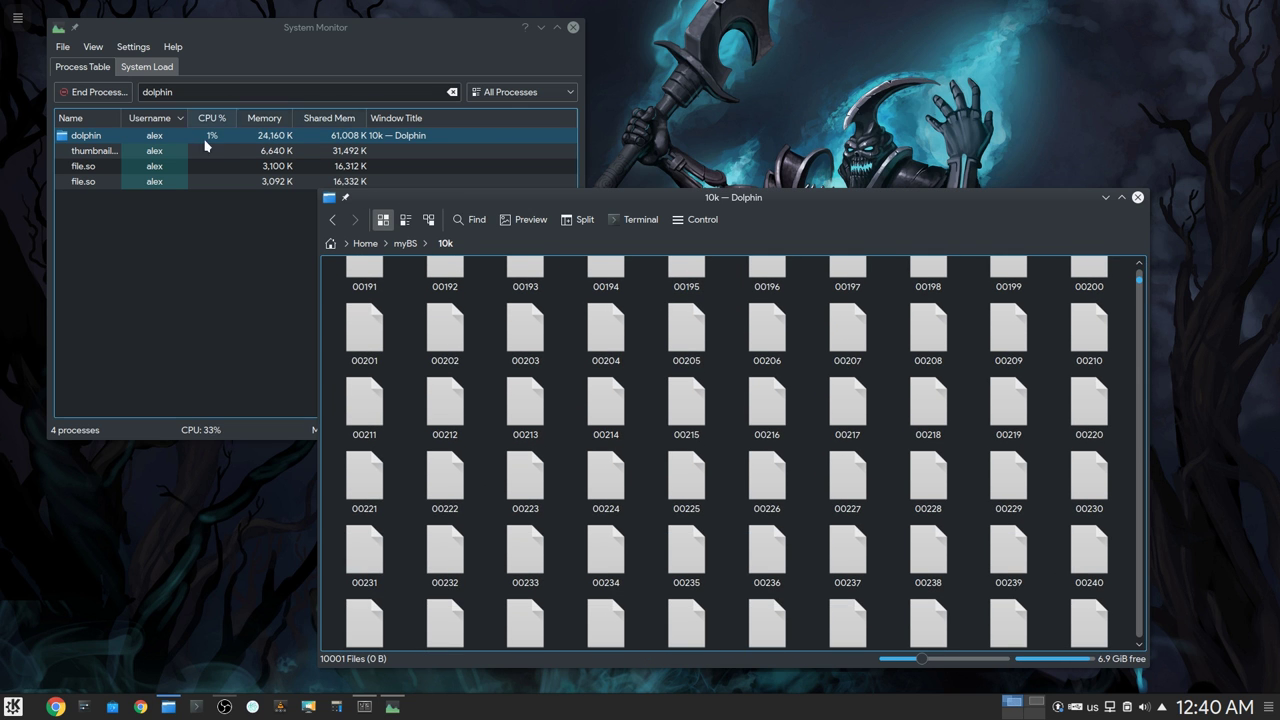
# Open the 20k folder from myBS and test it by widening the window, browsing the files and narrowing the window
pyautogui.click(405, 248)
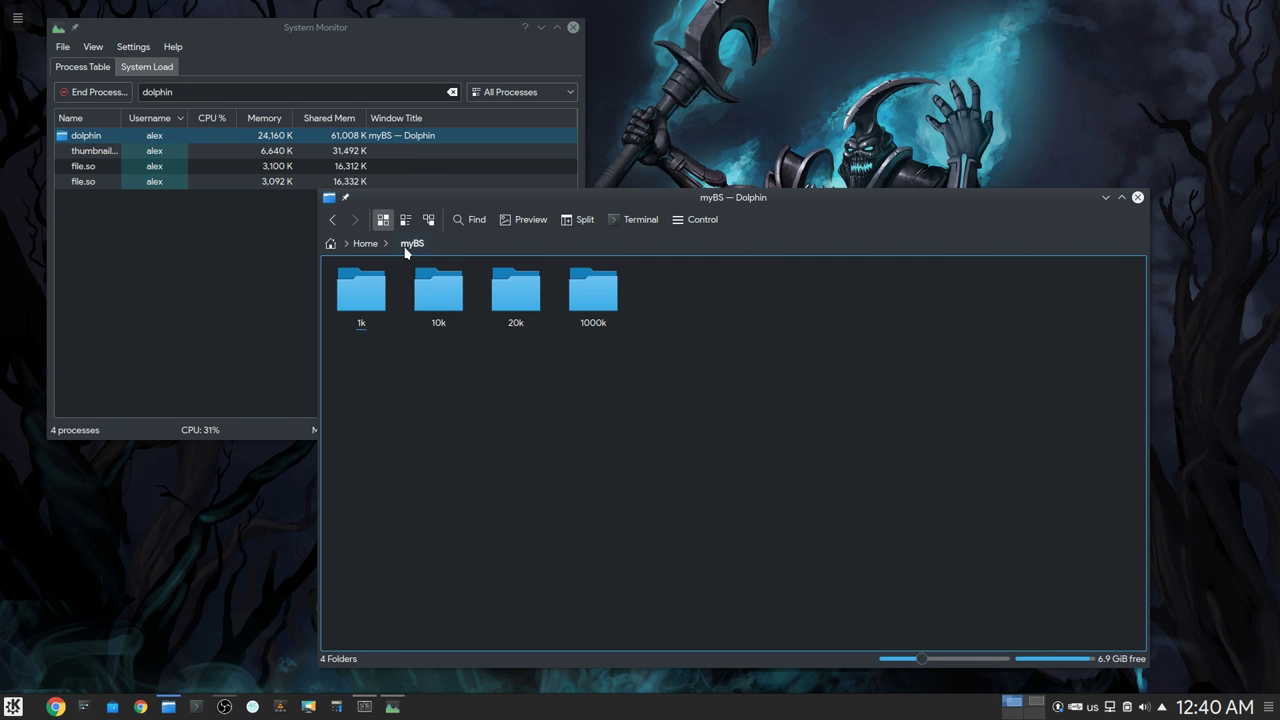
pyautogui.click(517, 312)
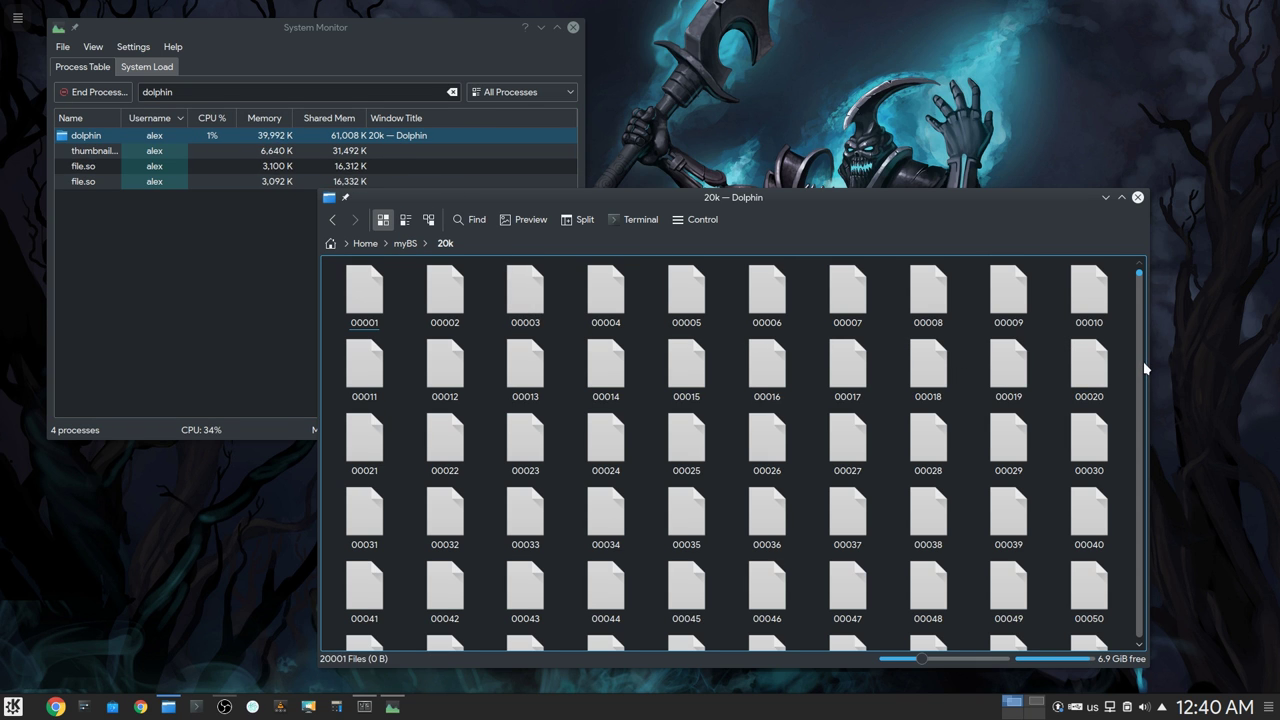
pyautogui.moveTo(1145, 365); pyautogui.dragTo(1224, 392)
pyautogui.scroll(-12, 1027, 388)
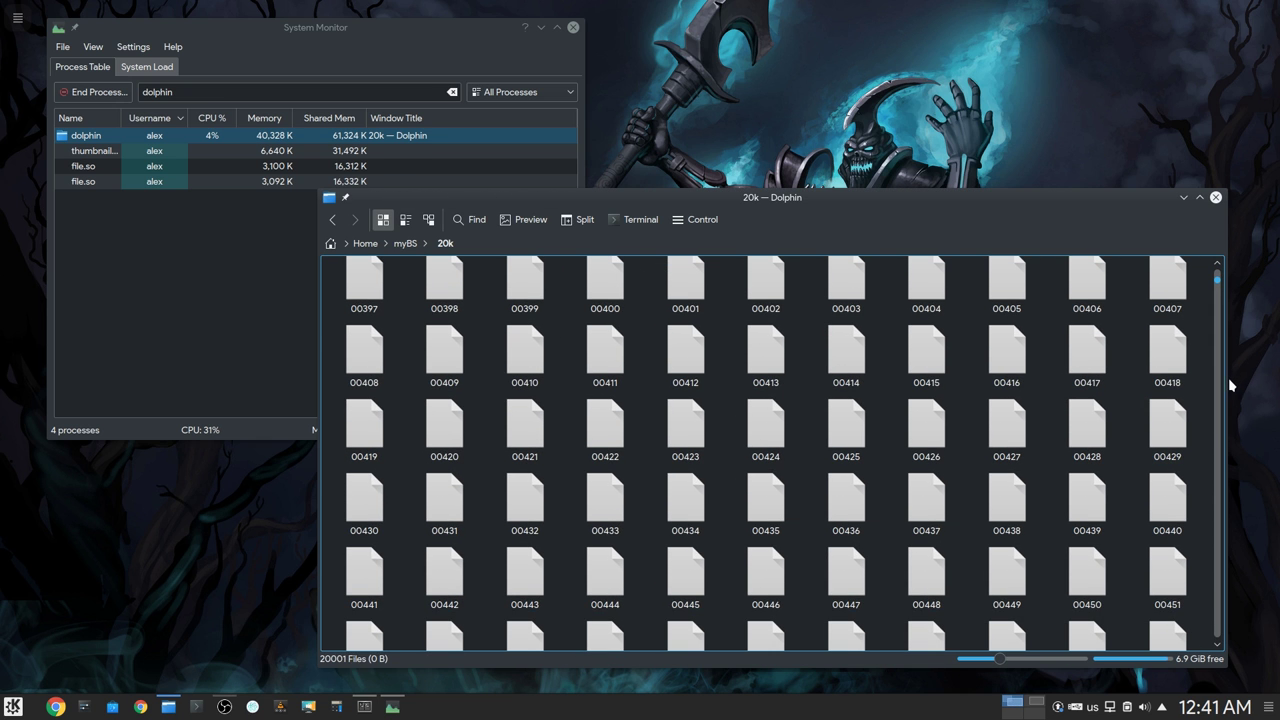
pyautogui.moveTo(1226, 379); pyautogui.dragTo(964, 386)
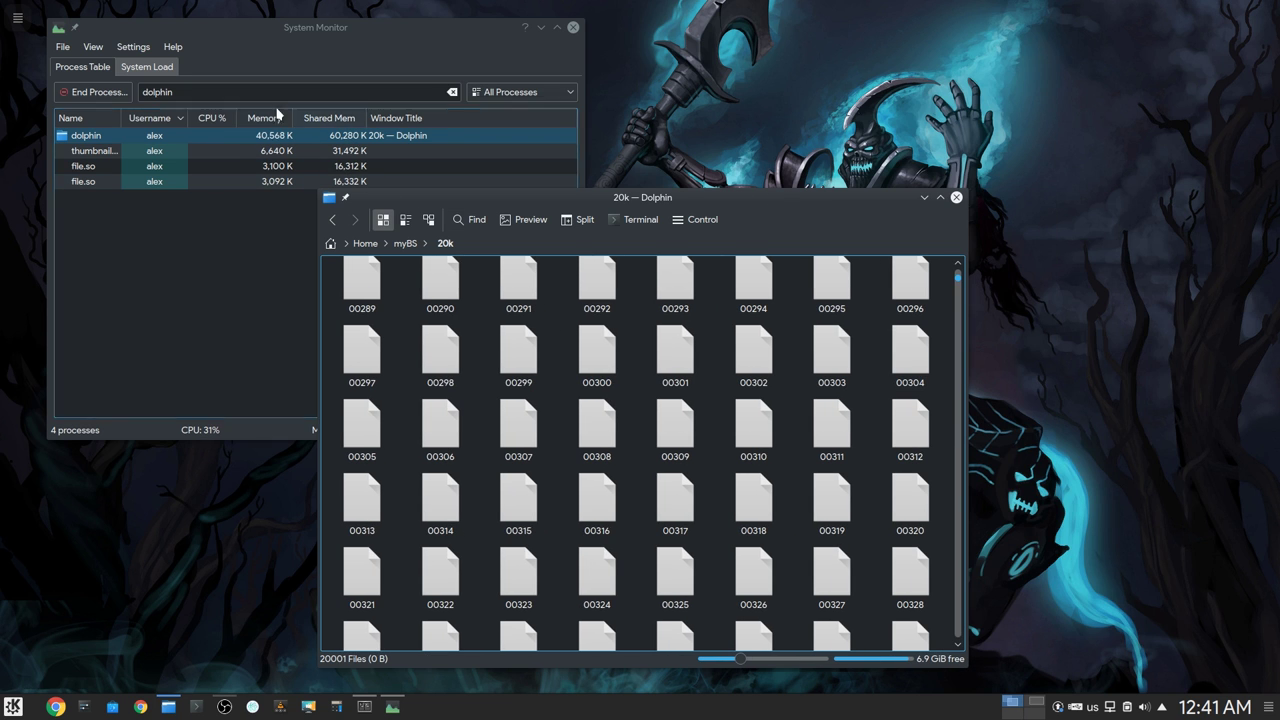
# Open the 1000k folder from myBS, widen the window and browse its files
pyautogui.click(406, 245)
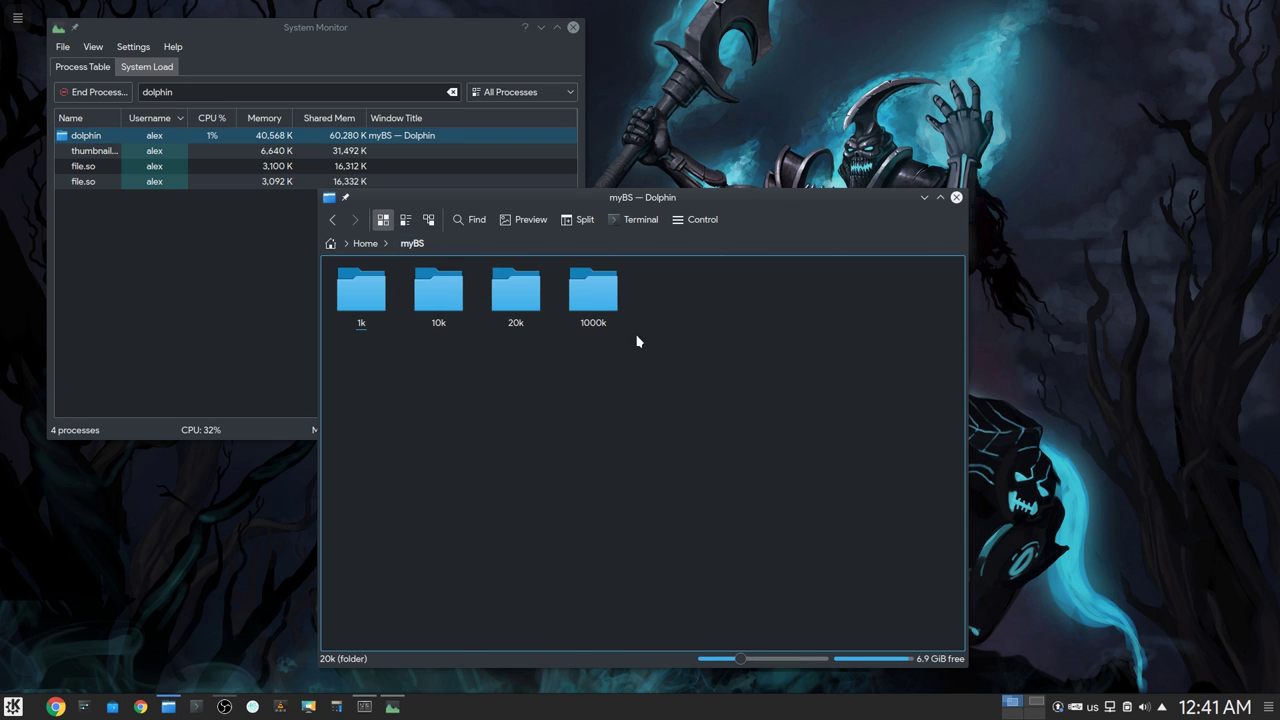
pyautogui.click(599, 310)
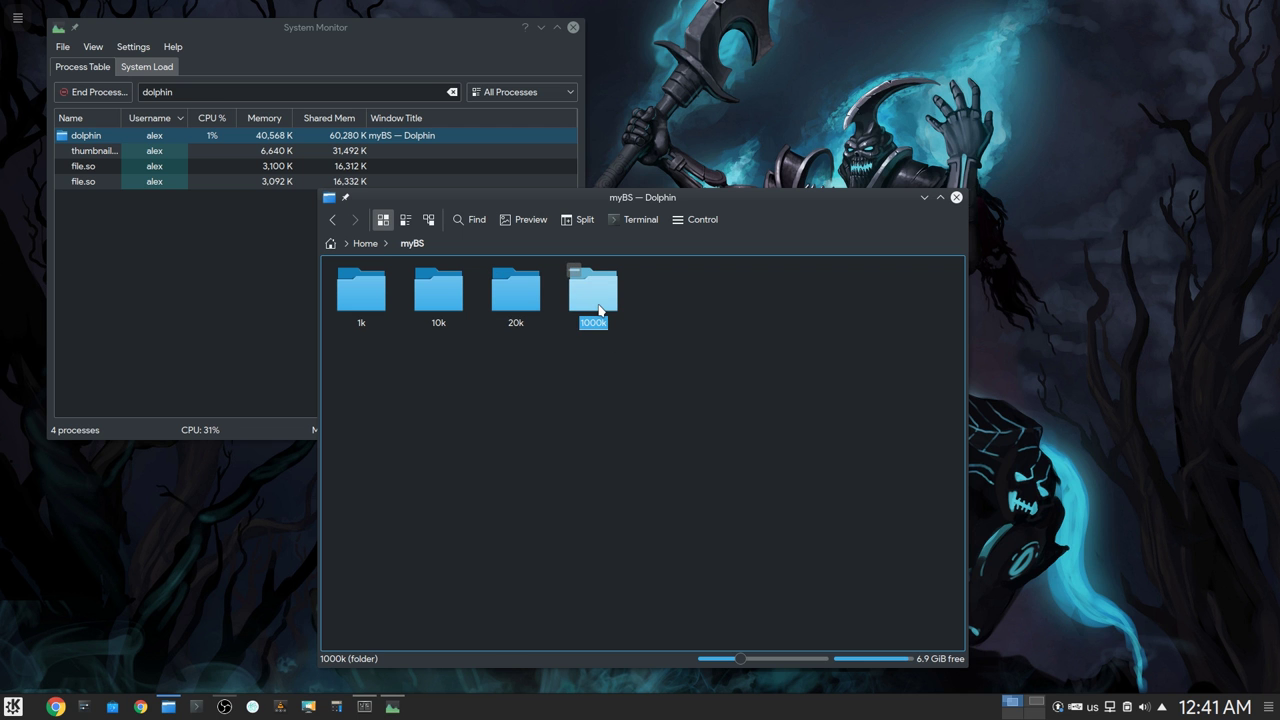
pyautogui.doubleClick(599, 310)
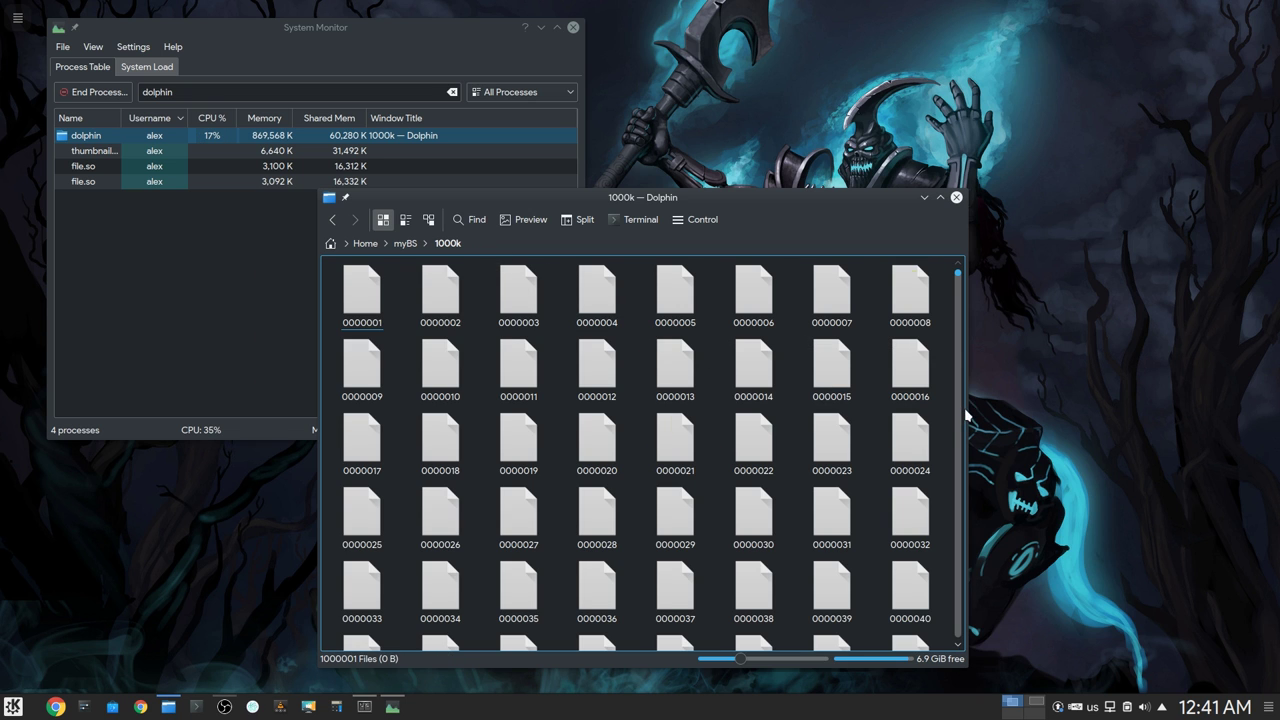
pyautogui.moveTo(963, 408); pyautogui.dragTo(1055, 410)
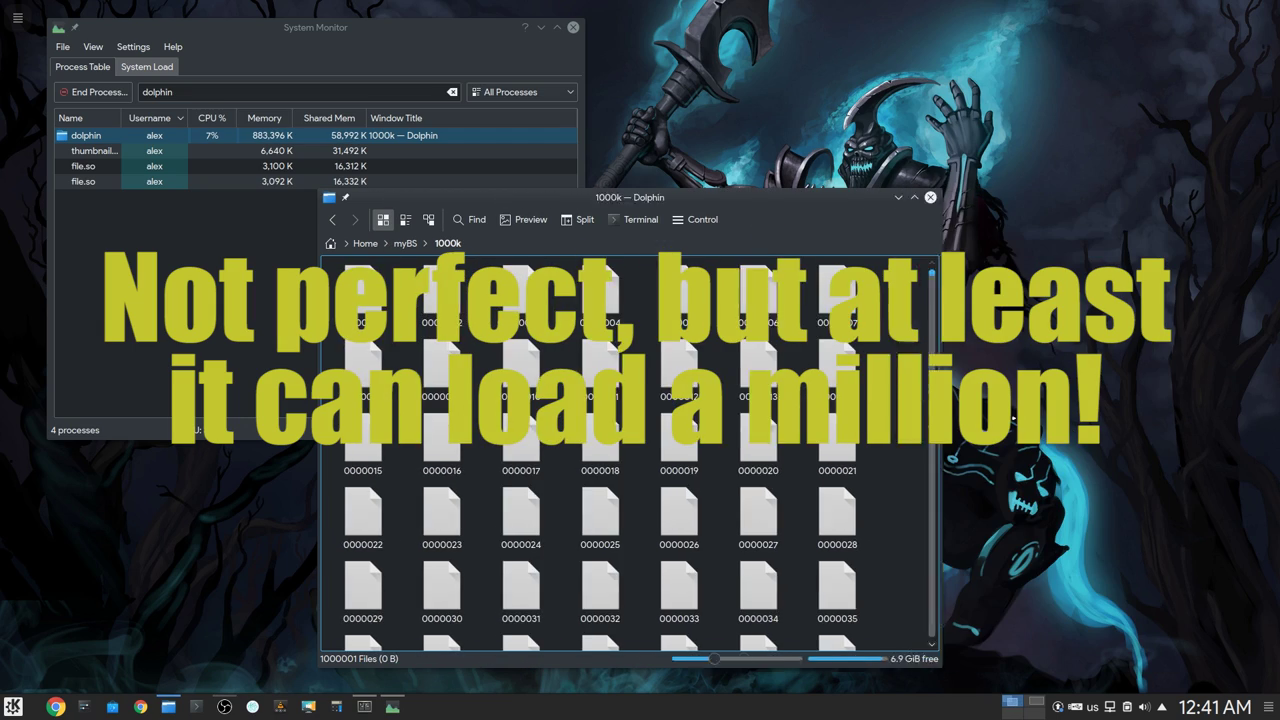
pyautogui.scroll(10, 914, 470)
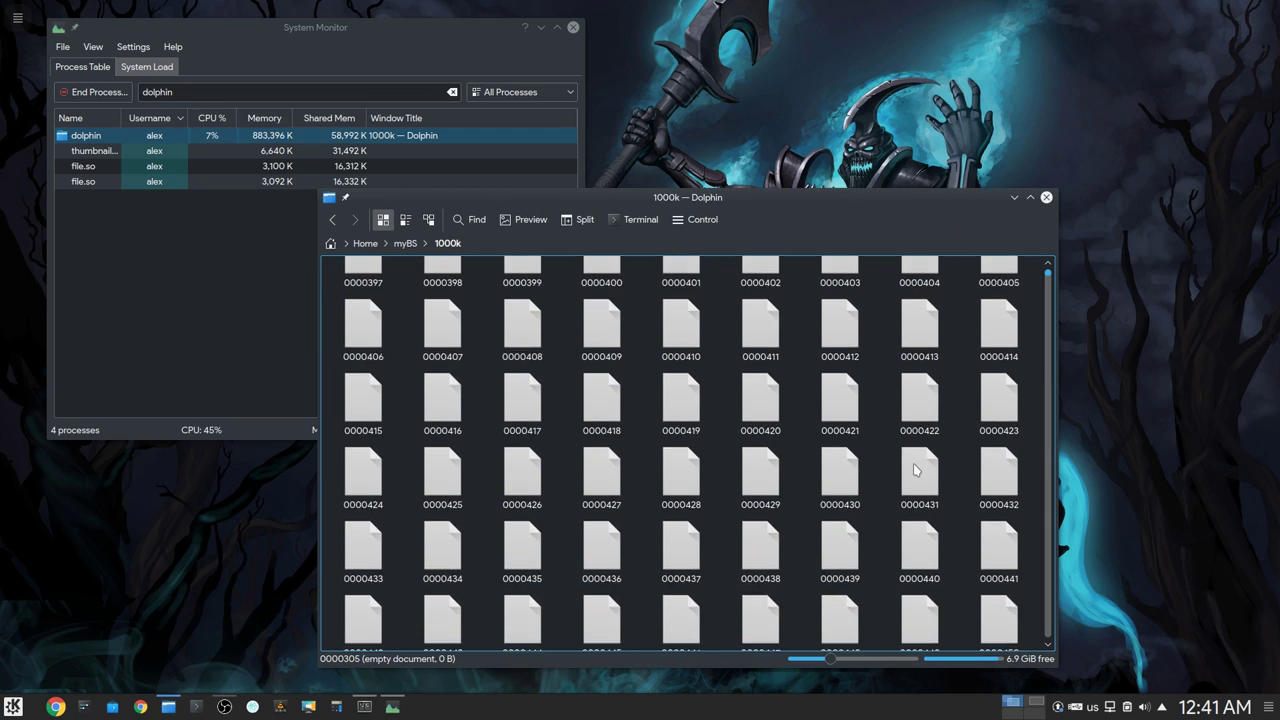